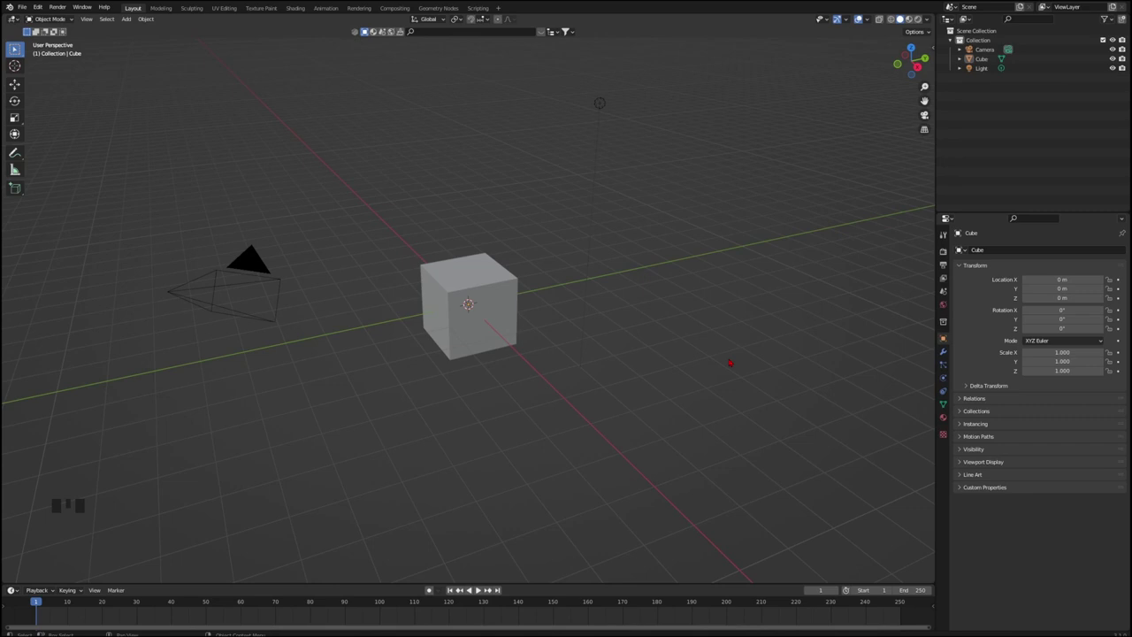
- Delete all the default objects, the camera, cube and light, from the scene
key(a)
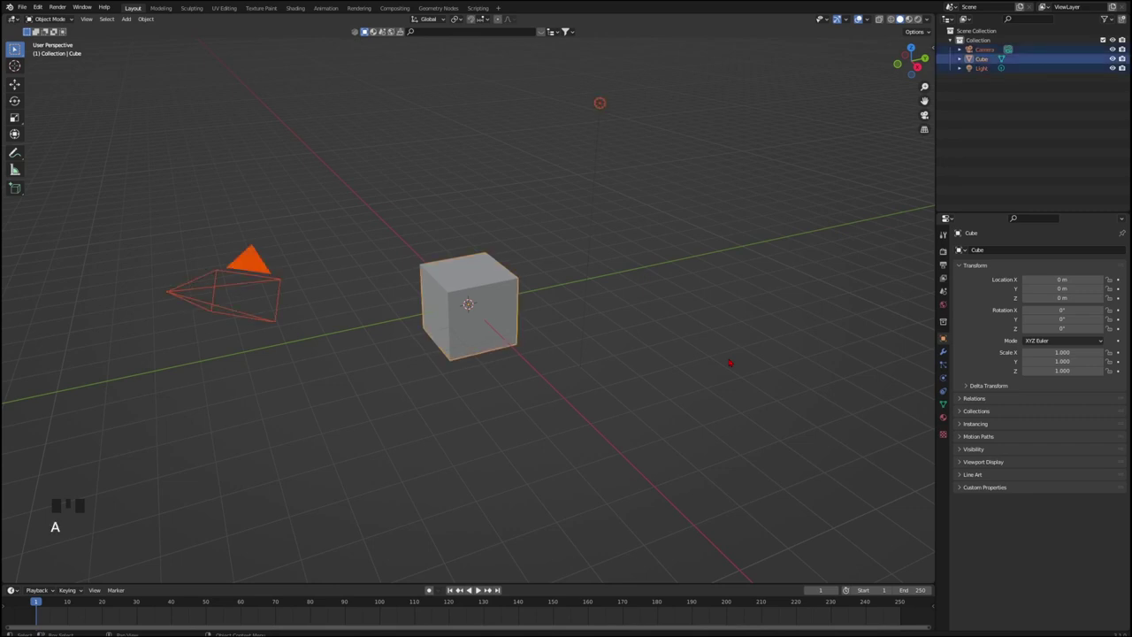
key(x)
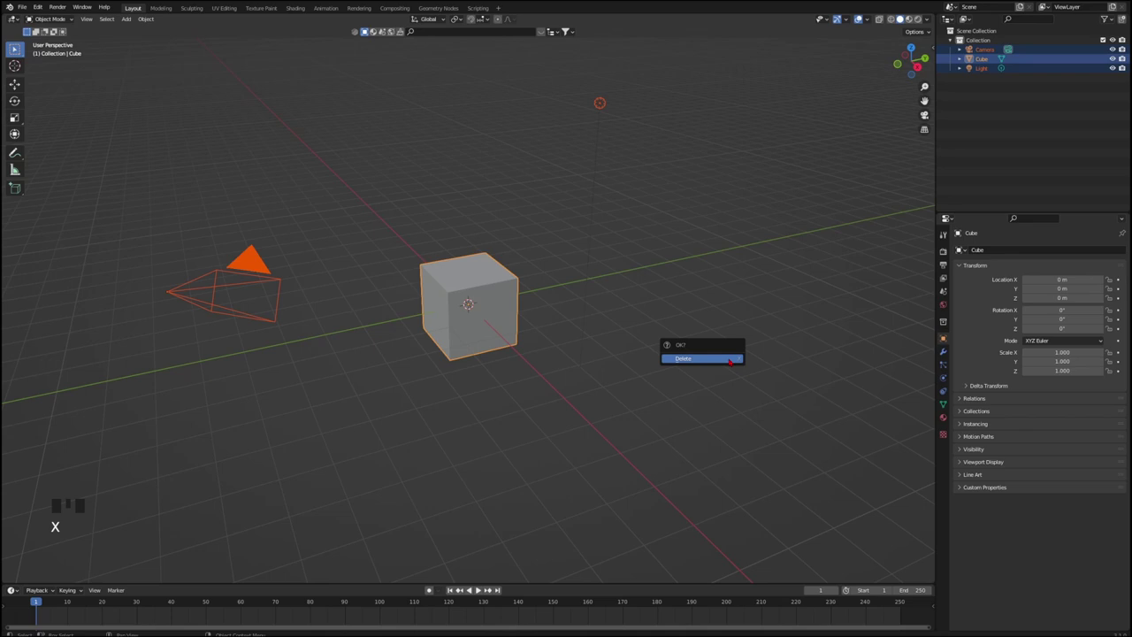
click(731, 359)
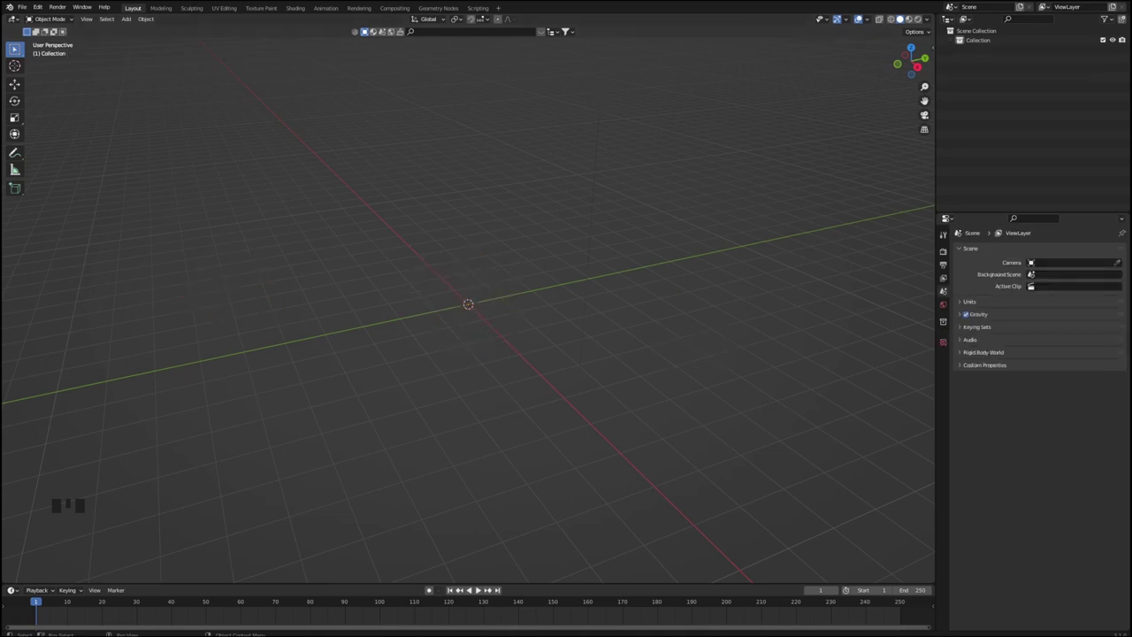
- Import the gnome model from its glTF 2.0 file
click(21, 7)
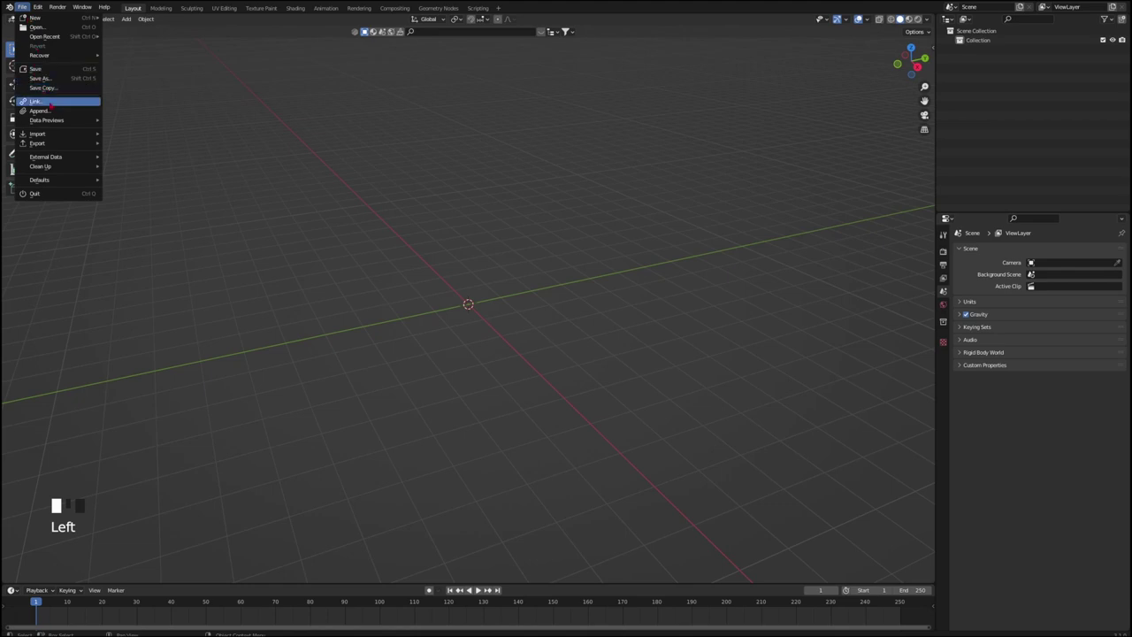
mouse_move(53, 134)
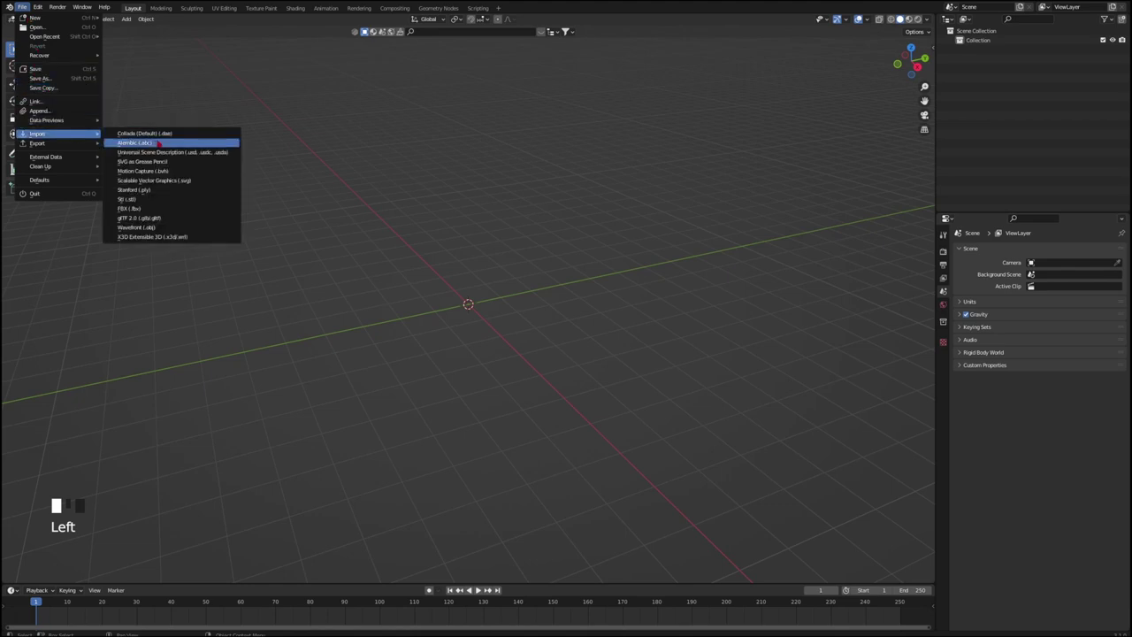
click(159, 219)
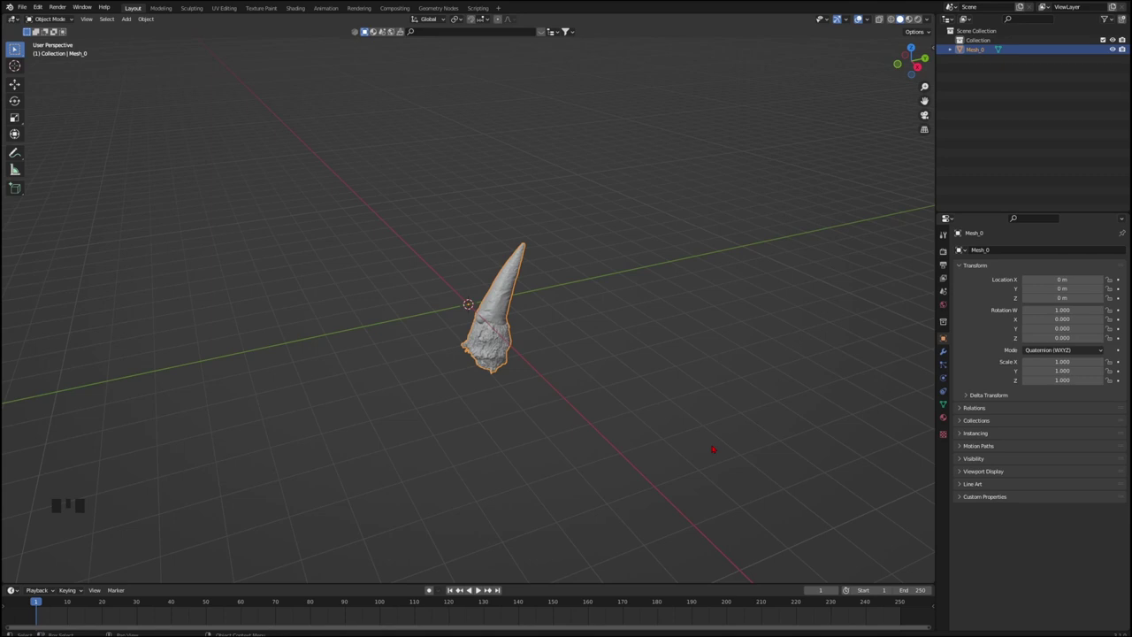
- Inspect the gnome's mesh in wireframe and switch the viewport shading to Material Preview
middle_drag(713, 449, 553, 423)
scroll(573, 346, up, 5)
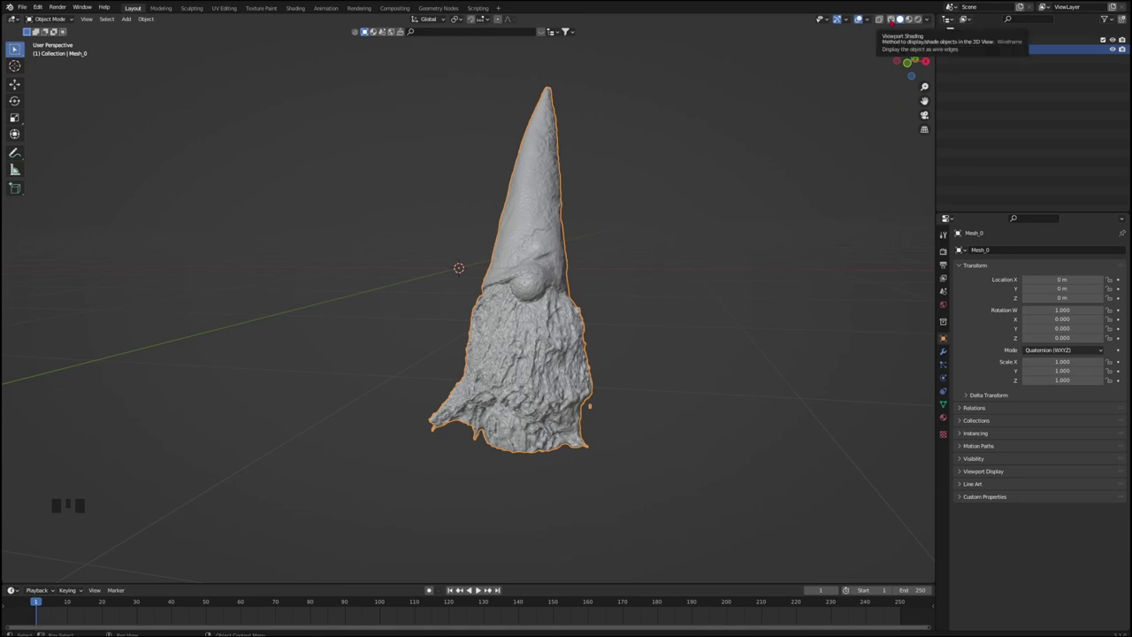
click(890, 19)
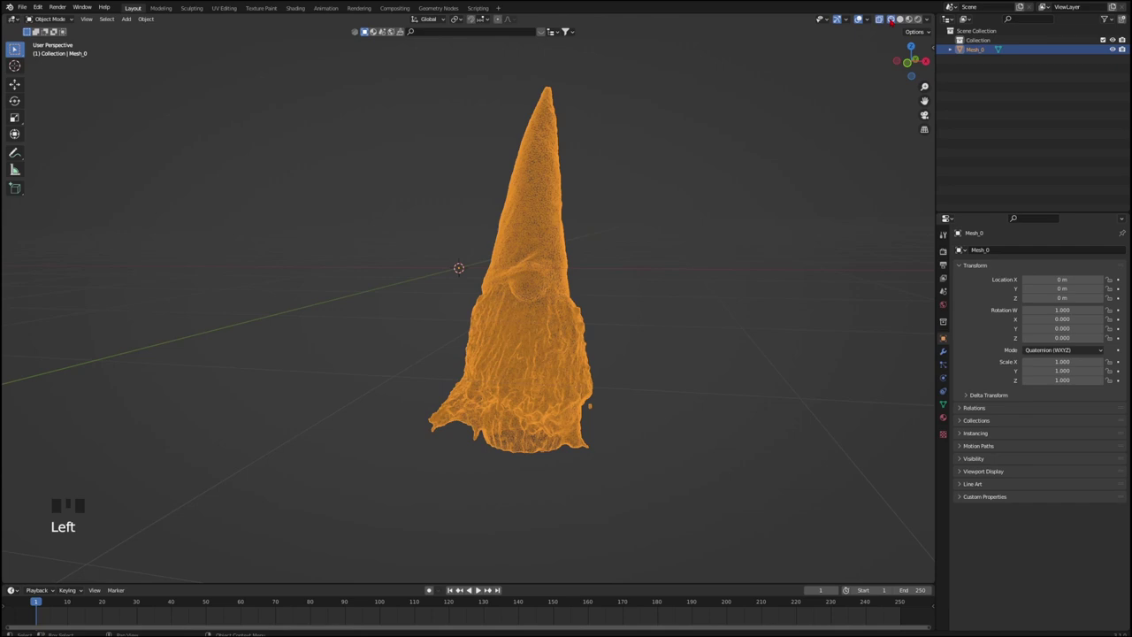
mouse_move(614, 329)
shift+middle_down()
mouse_move(551, 298)
mouse_move(578, 301)
mouse_move(614, 328)
shift+middle_up()
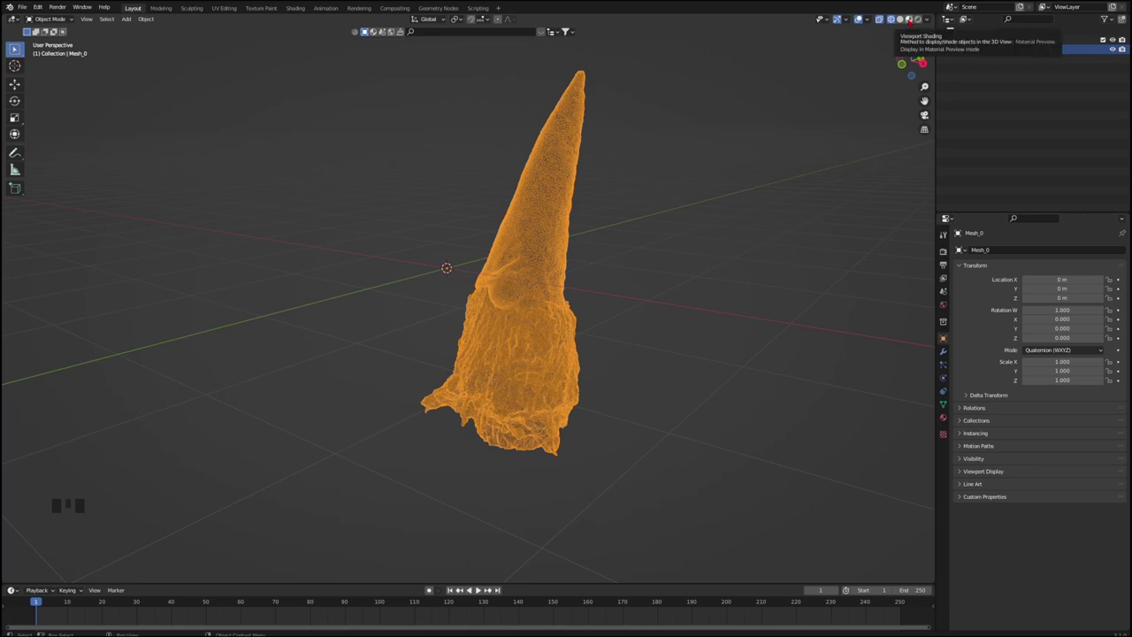
click(899, 19)
scroll(566, 336, up, 2)
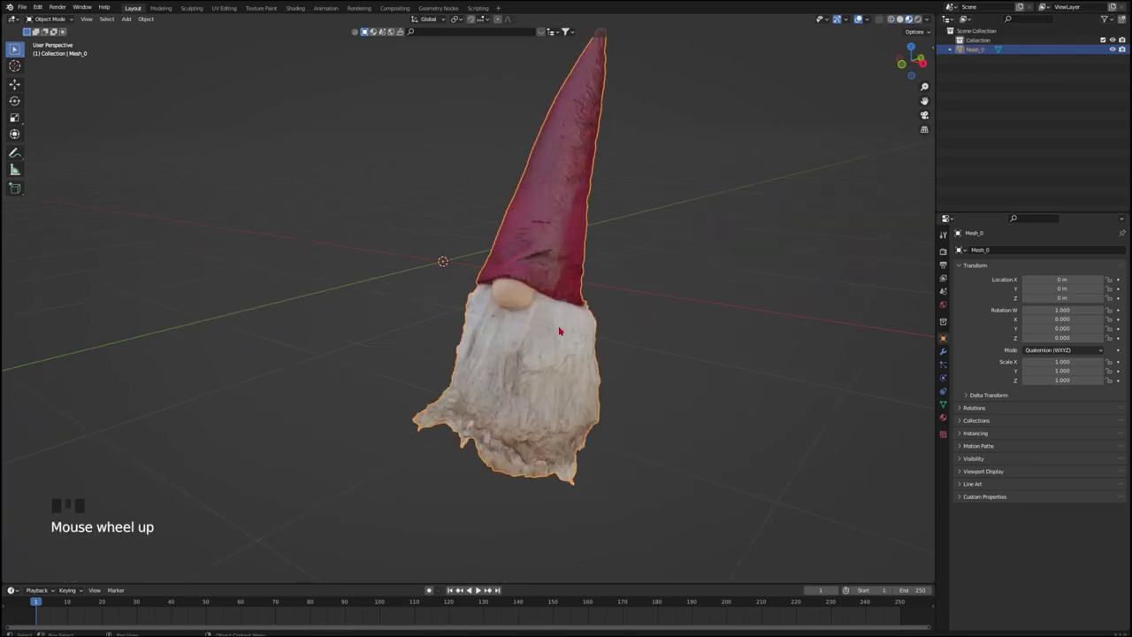
middle_drag(558, 325, 503, 423)
scroll(525, 415, down, 2)
- In the Shading workspace, disconnect the links feeding the Metallic and Roughness inputs of the gnome material's Principled BSDF
click(294, 8)
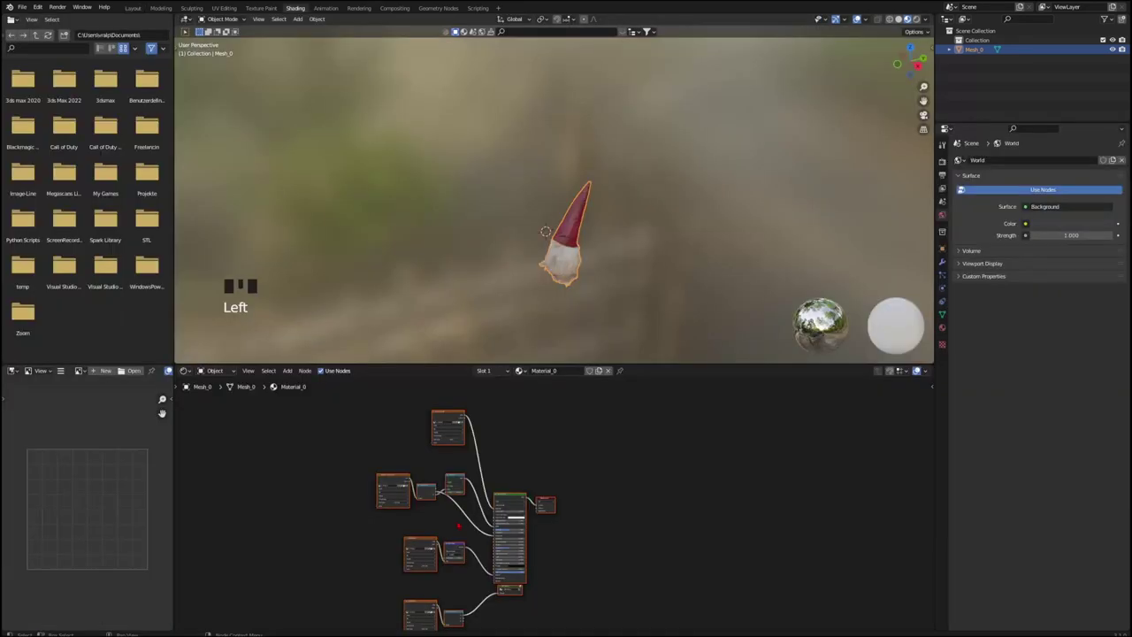
shift+scroll(395, 521, down, 5)
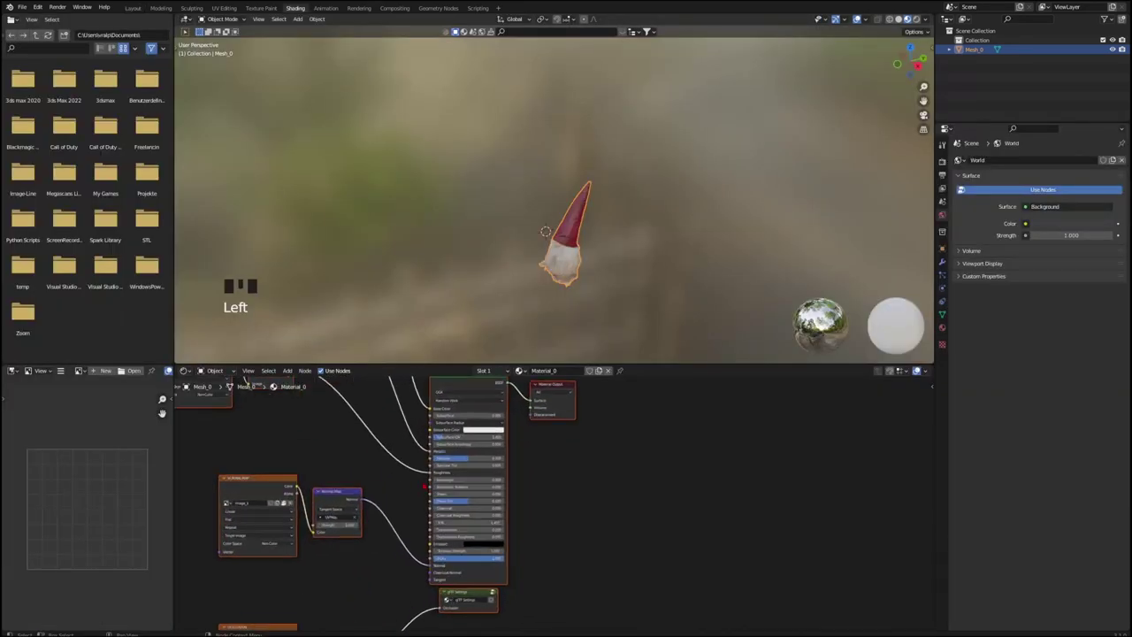
scroll(436, 482, up, 3)
shift+scroll(436, 482, up, 3)
ctrl+scroll(495, 522, left, 3)
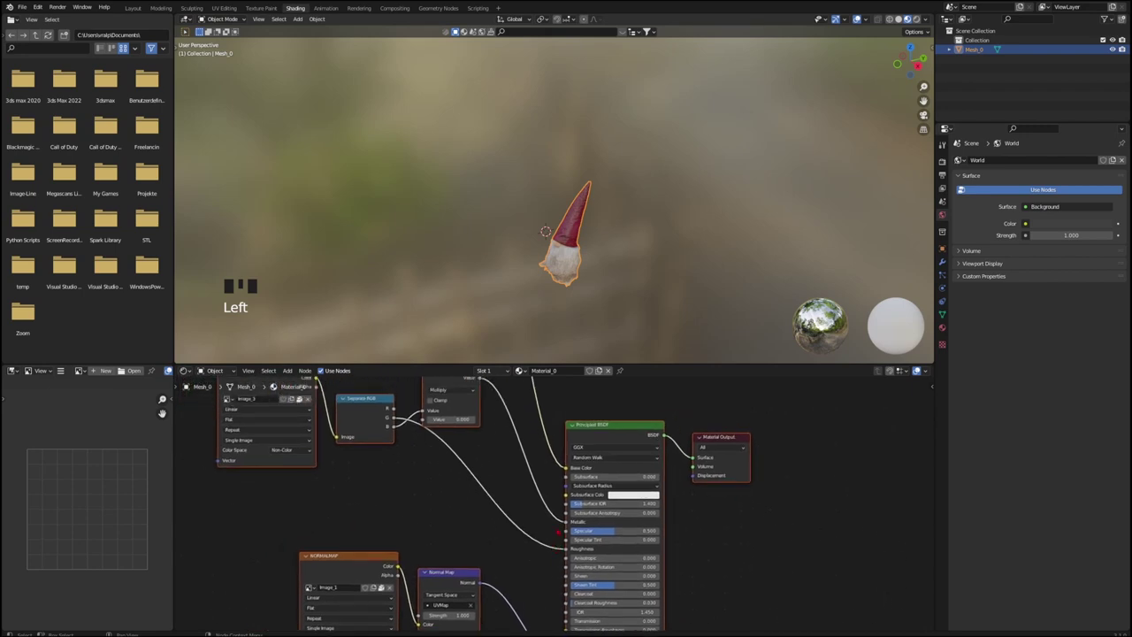
middle_drag(538, 519, 498, 449)
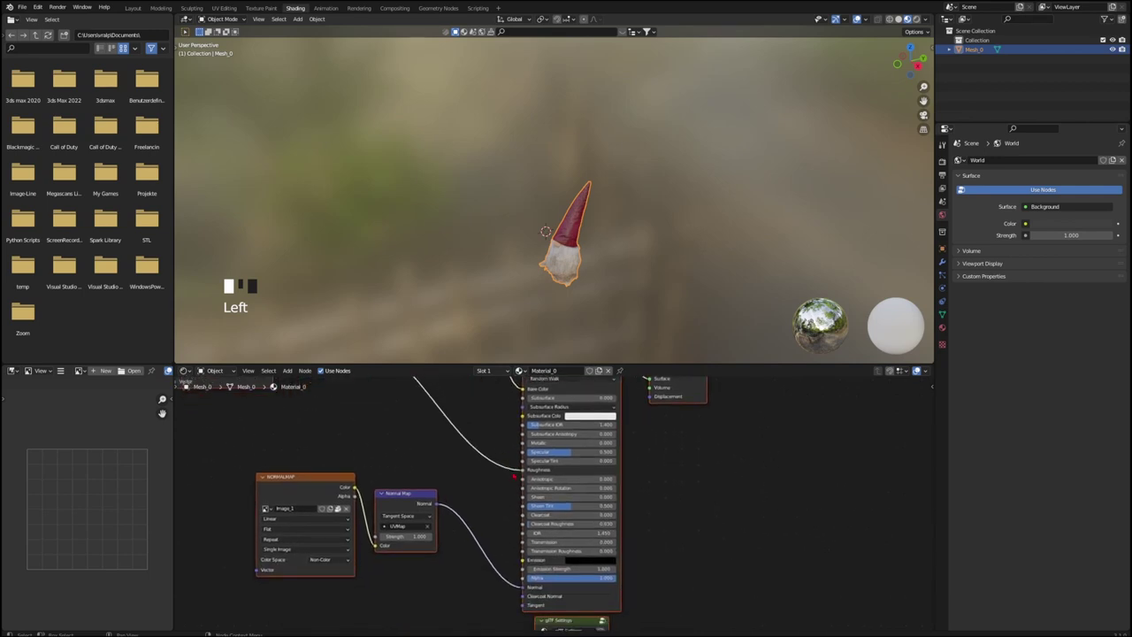
mouse_move(521, 471)
mouse_down()
mouse_move(469, 420)
mouse_move(480, 429)
mouse_move(464, 433)
mouse_up()
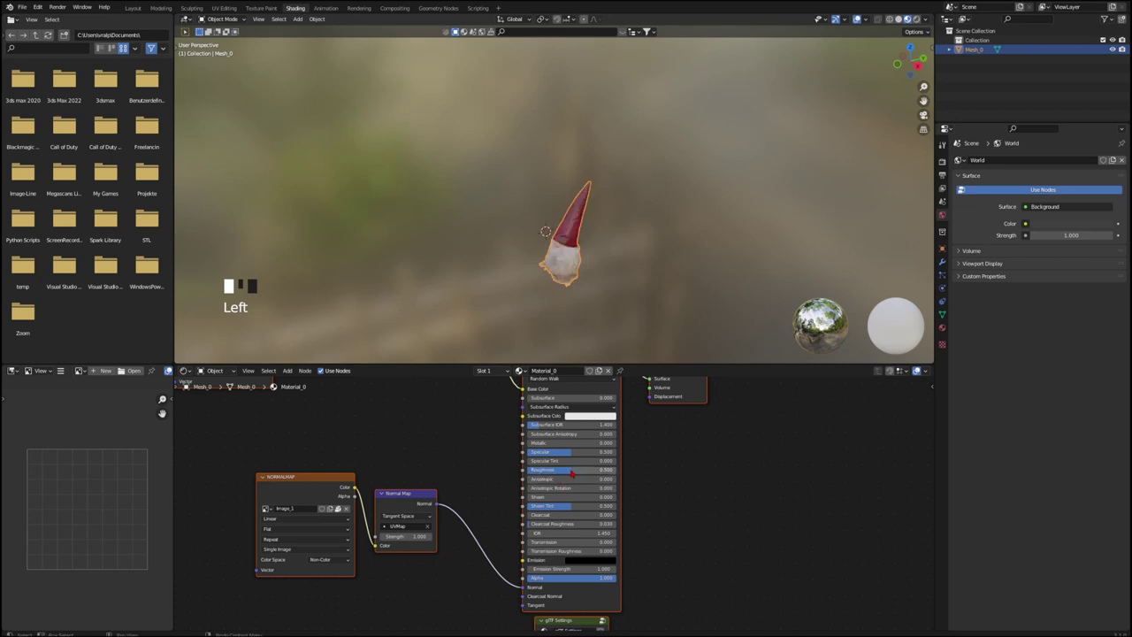
- Set the Principled BSDF roughness to about 0.93 and return to the Layout workspace
drag(570, 470, 607, 470)
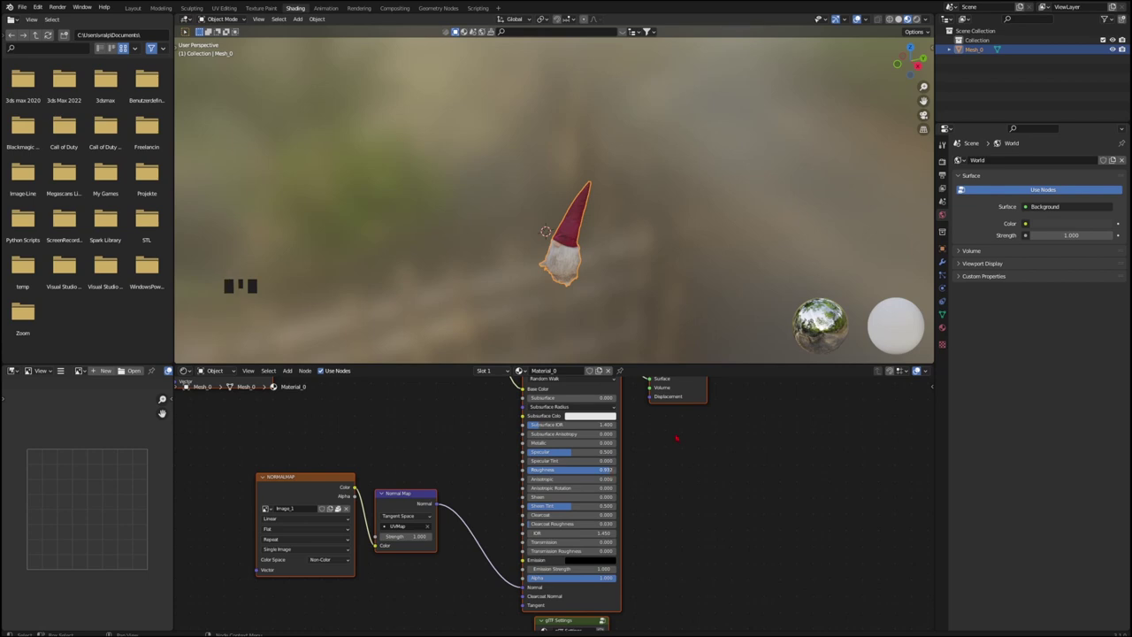
middle_drag(676, 434, 678, 467)
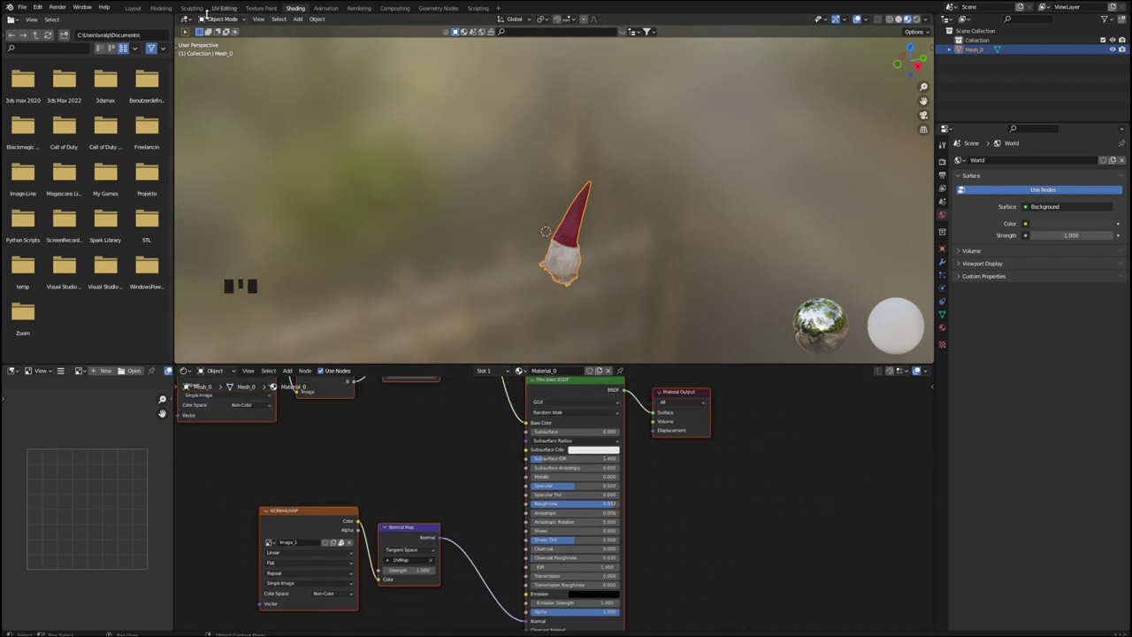
click(133, 8)
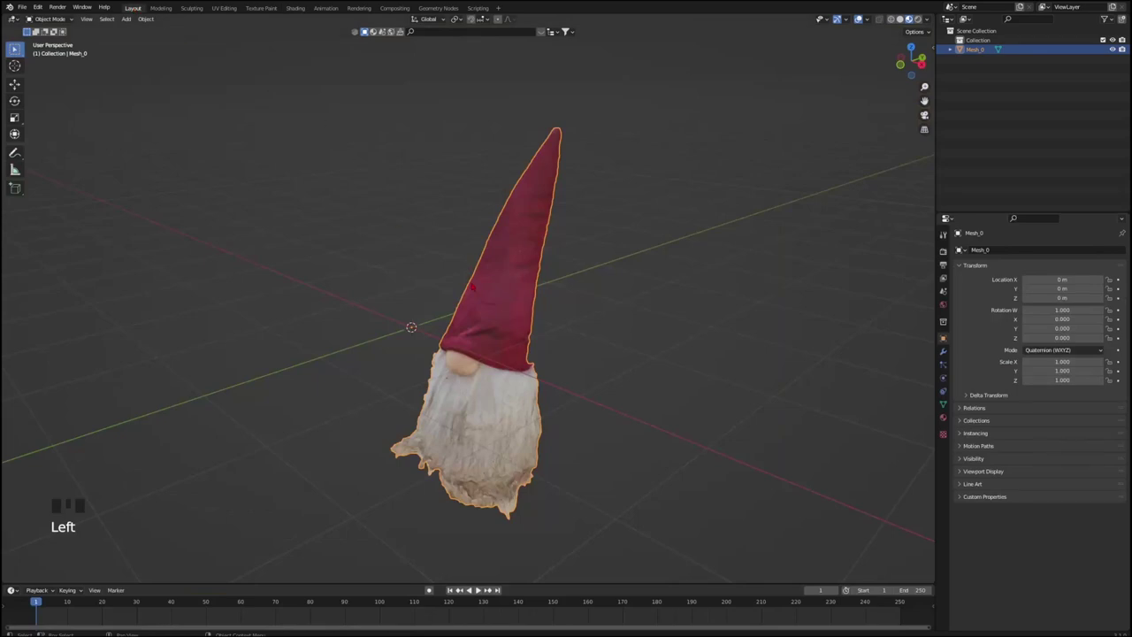
- Set the gnome's origin to its geometry
scroll(472, 286, up, 2)
middle_drag(472, 286, 500, 372)
scroll(510, 354, down, 2)
right_click(501, 350)
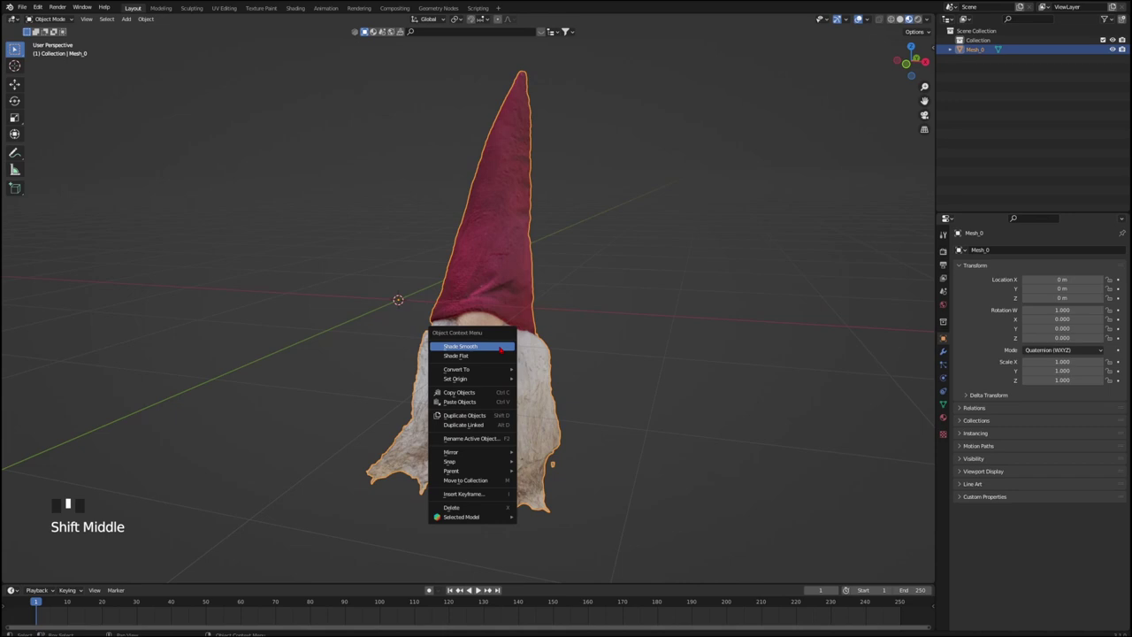
mouse_move(478, 380)
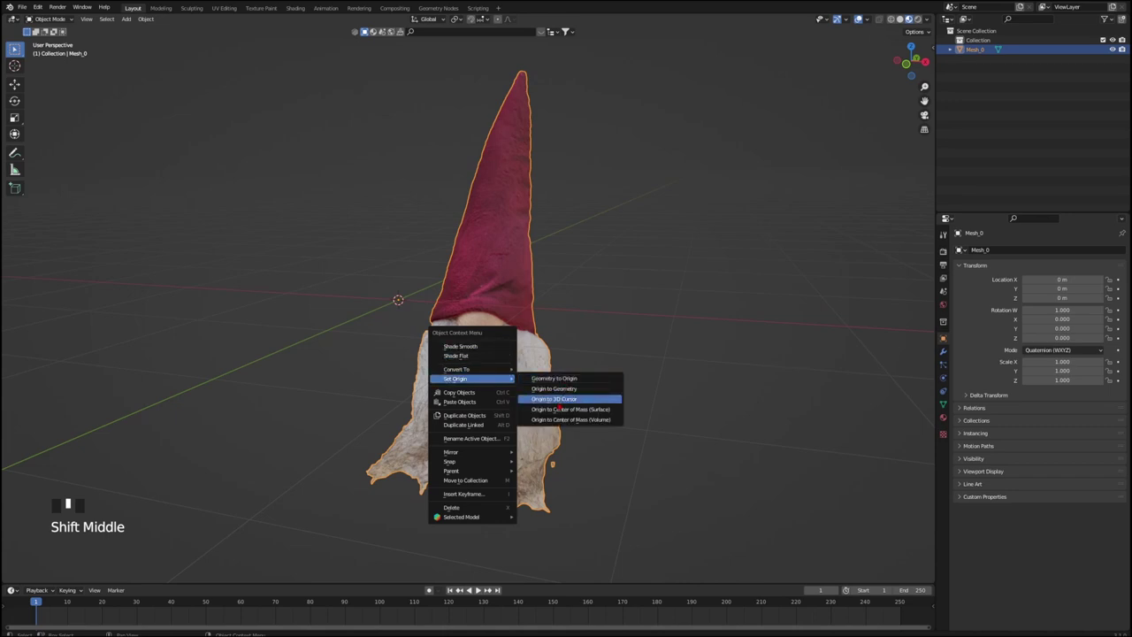
click(558, 395)
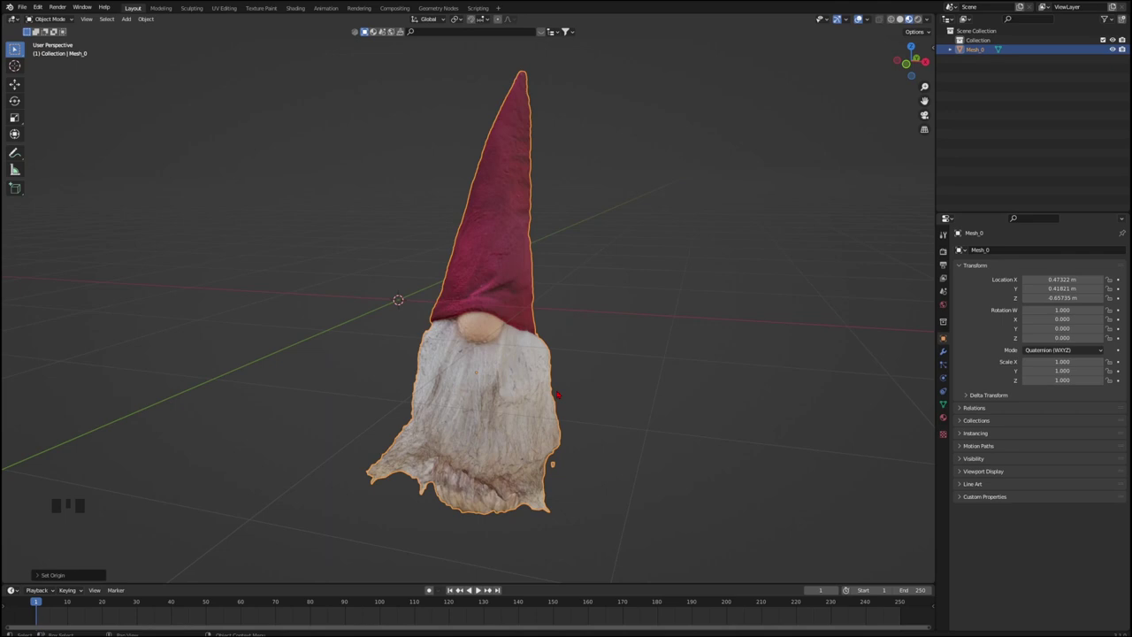
- Snap the gnome to the 3D cursor with Selection to Cursor
right_click(505, 366)
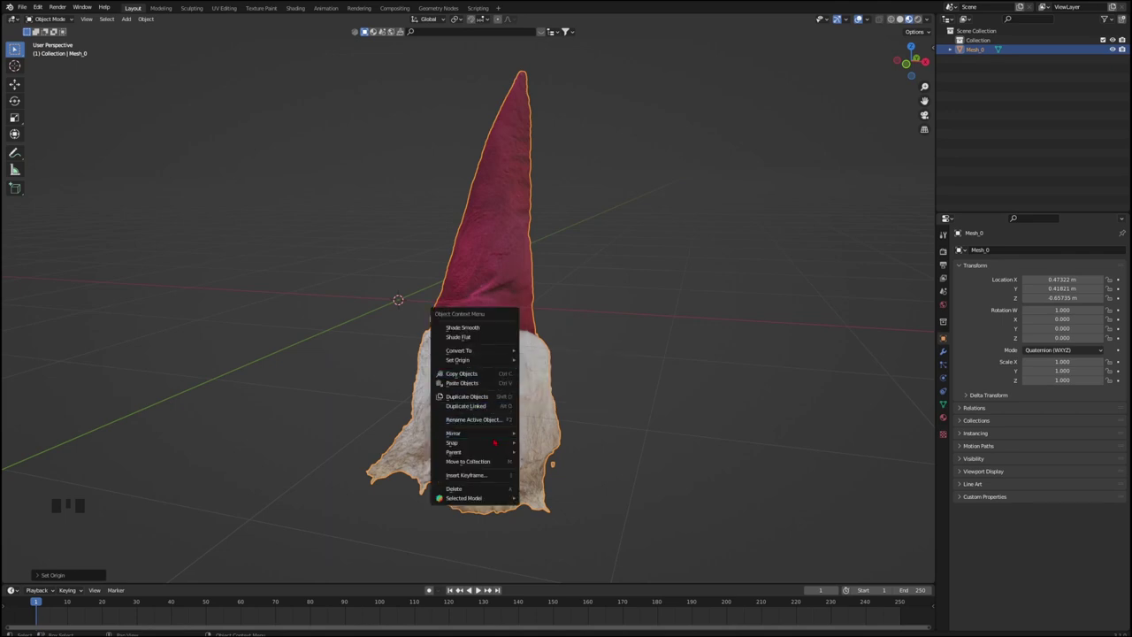
mouse_move(494, 442)
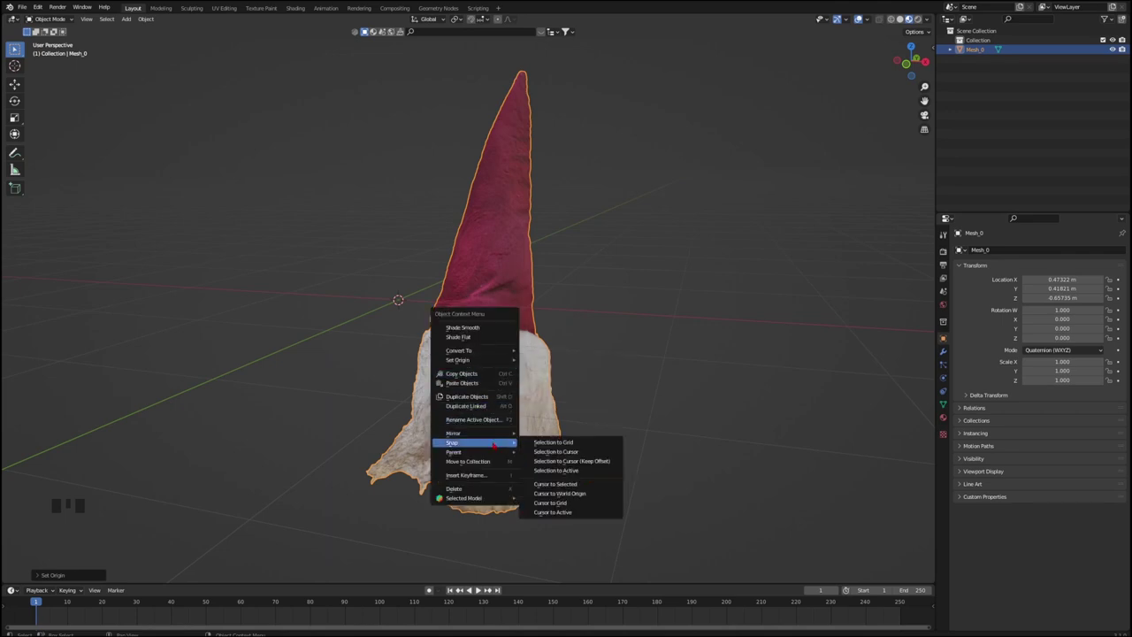
click(565, 452)
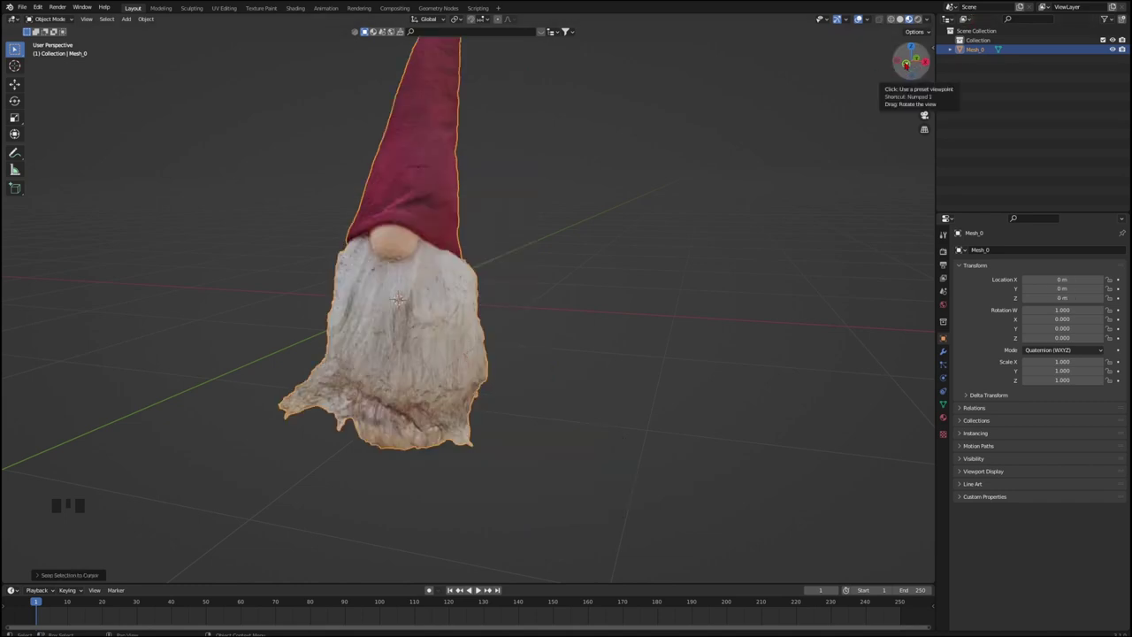
- View the gnome from the front and enable the Statistics viewport overlay
click(905, 63)
shift+middle_drag(505, 232, 607, 305)
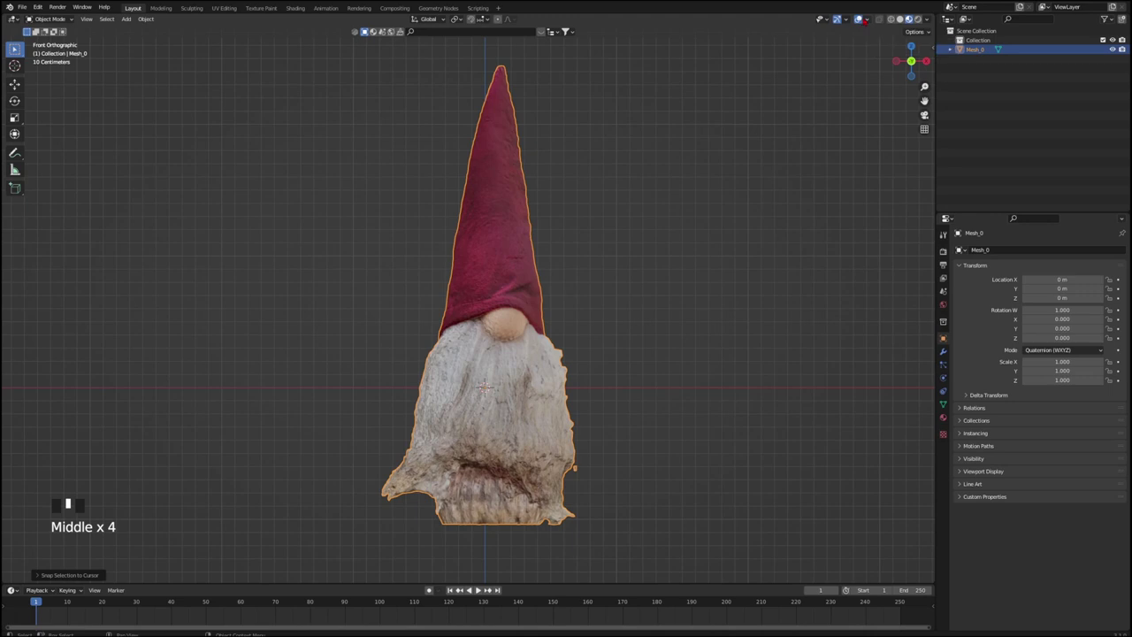
click(867, 20)
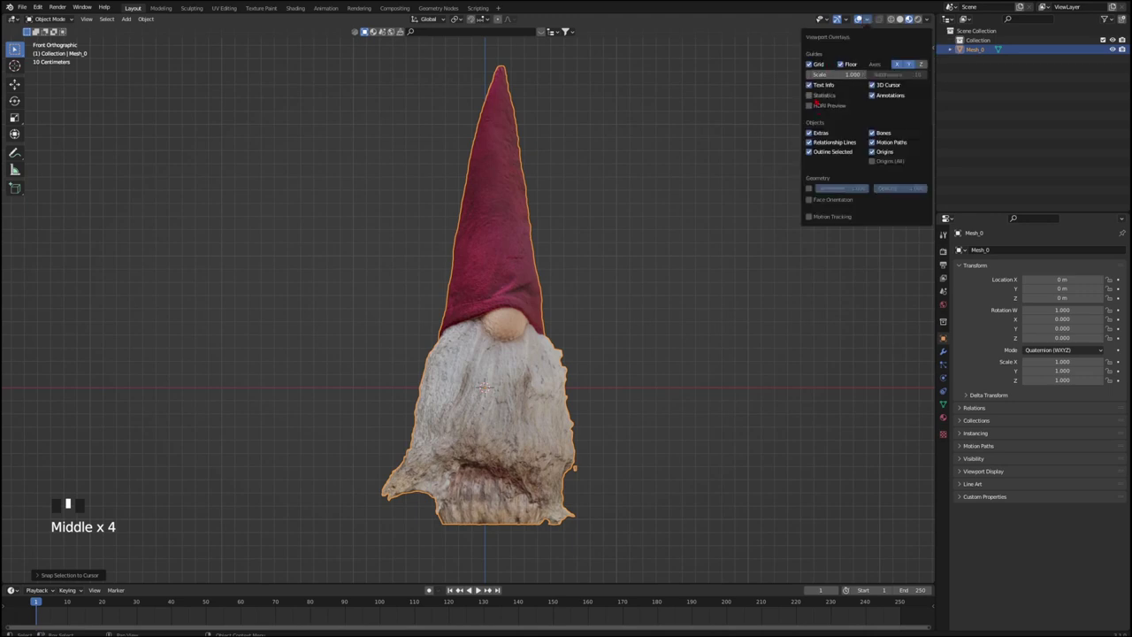
click(809, 98)
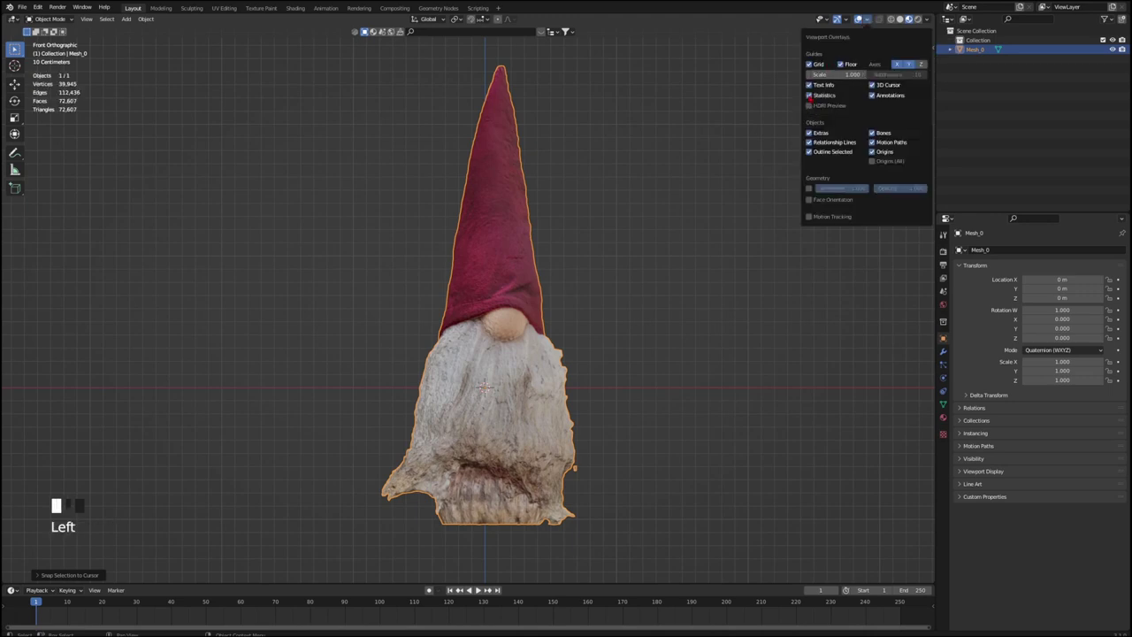
click(544, 192)
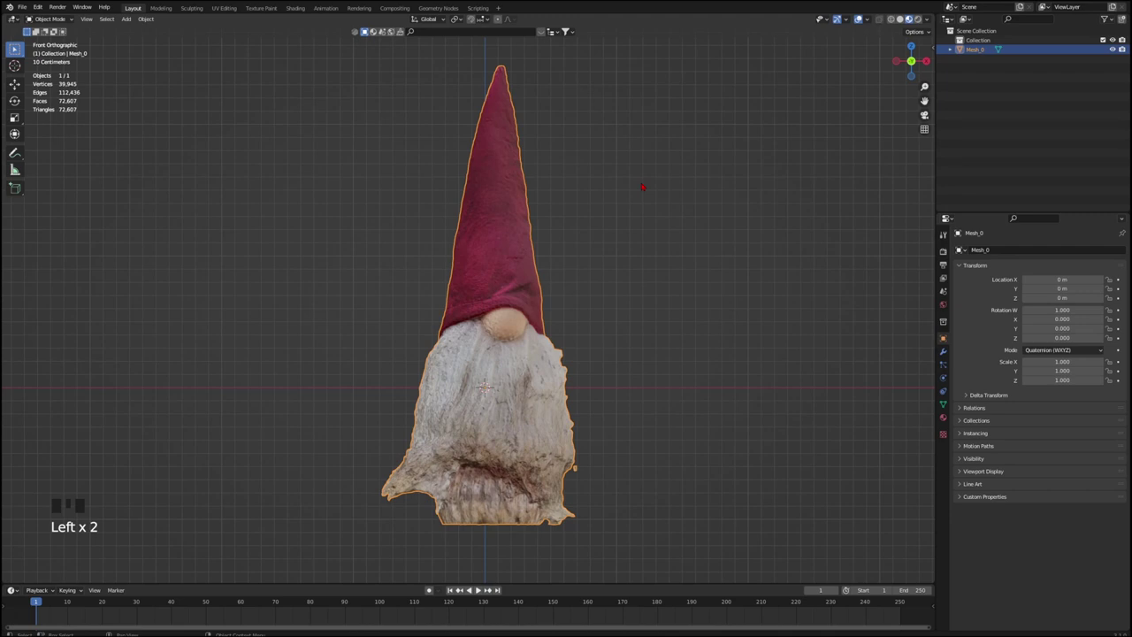
- Show the gnome's item transform properties and divide its Z dimension by 10
key(n)
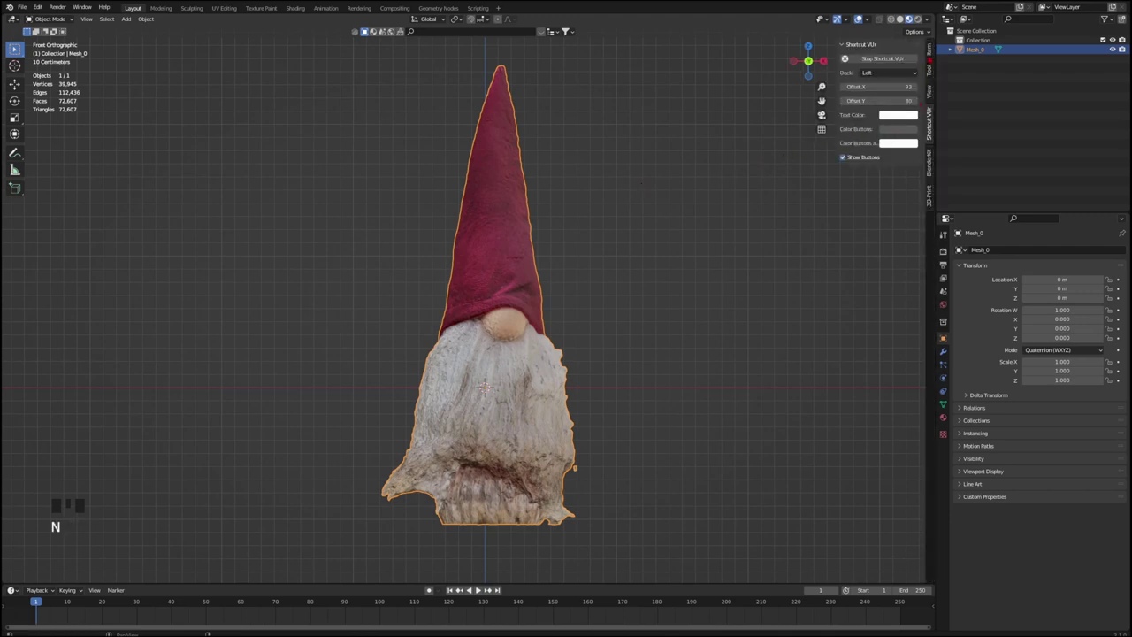
click(929, 50)
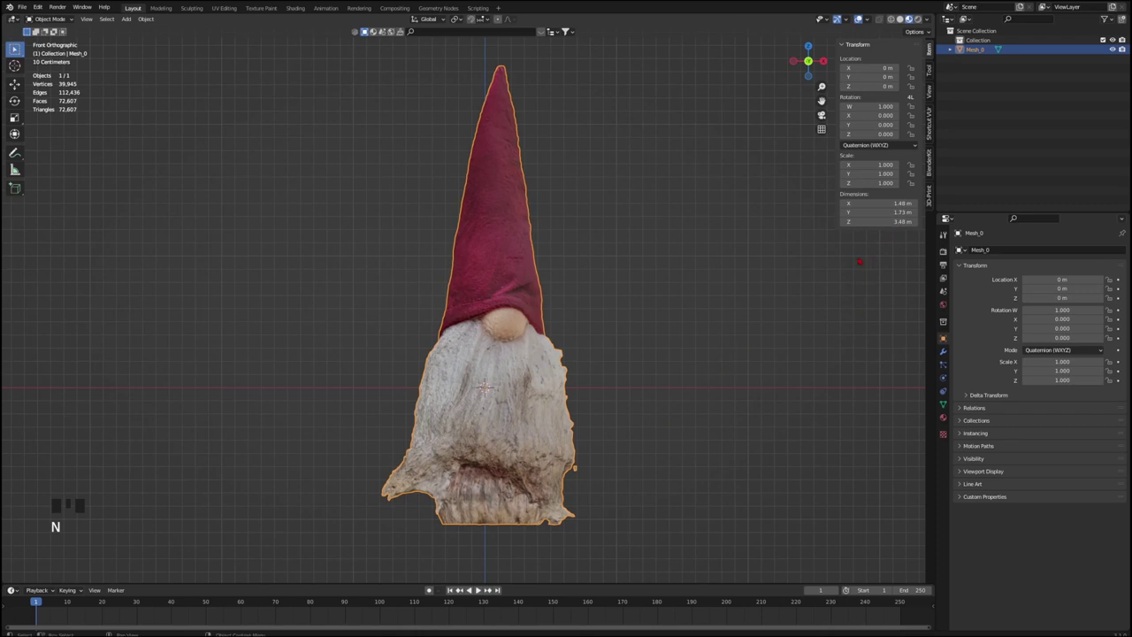
click(878, 221)
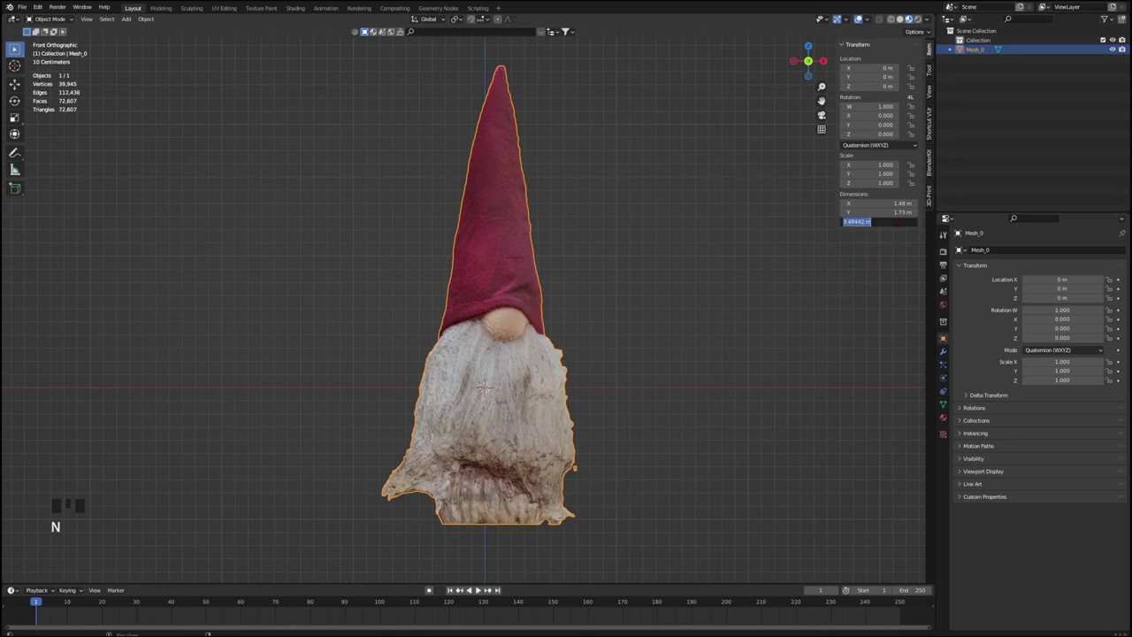
click(870, 221)
key(BackSpace)
key(BackSpace)
text(/10)
key(Return)
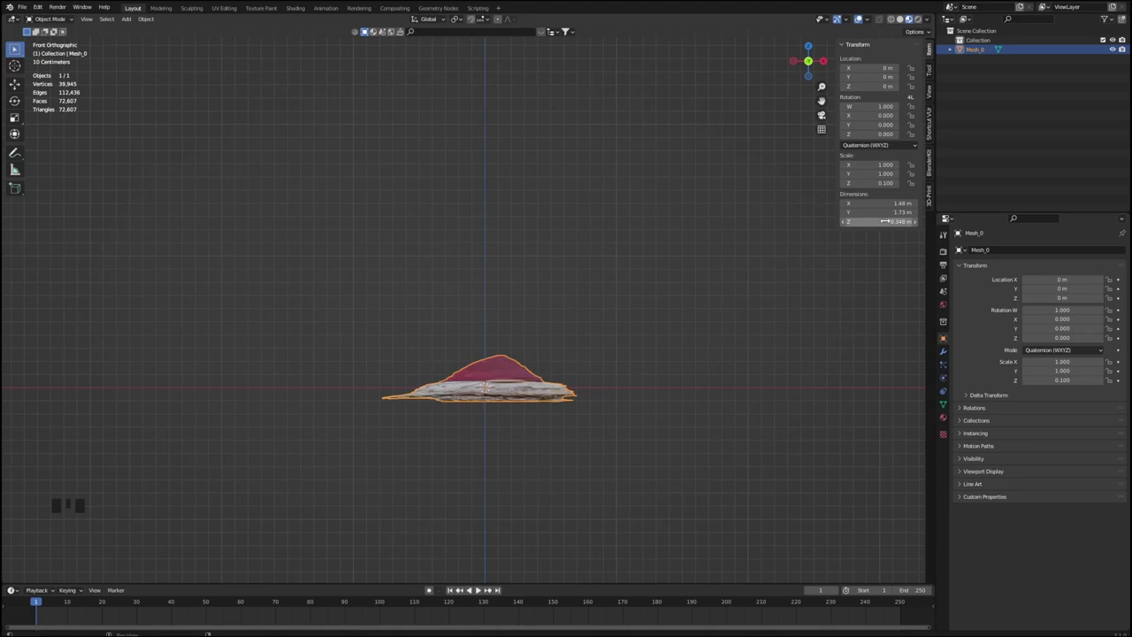
- Divide the gnome's Y and X dimensions by 10
click(896, 212)
key(End)
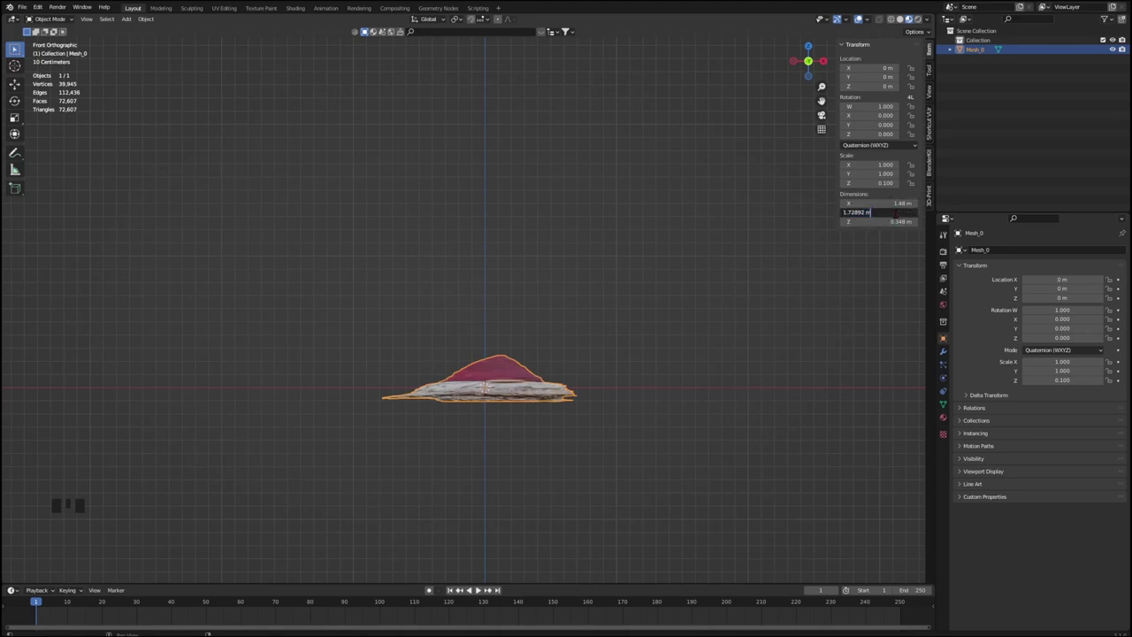
text(/10)
key(Return)
click(896, 204)
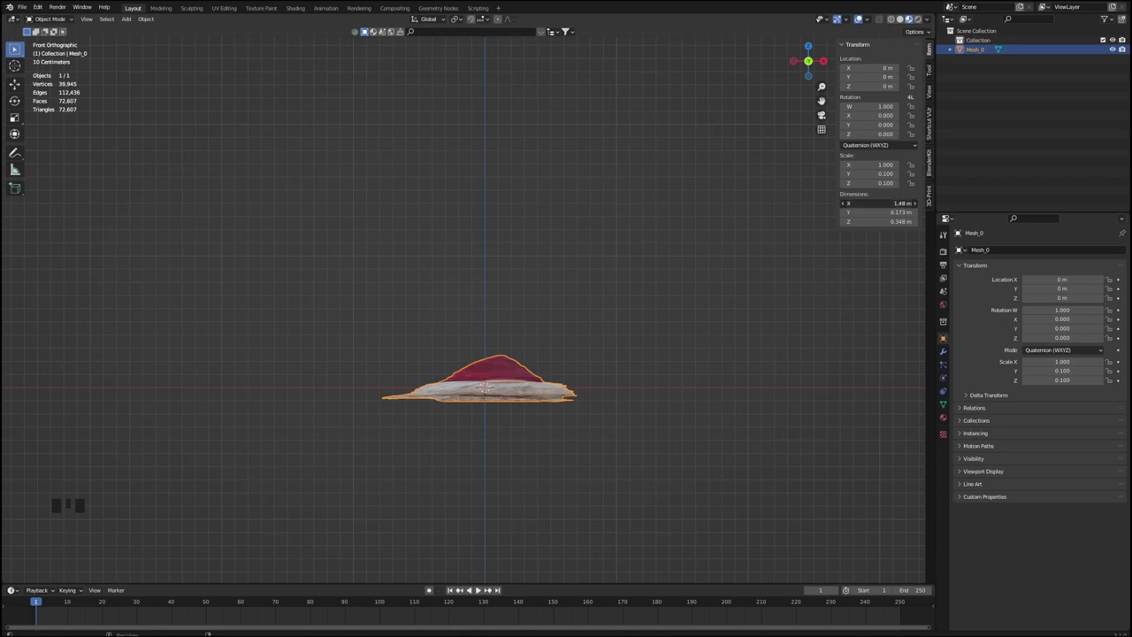
key(End)
key(BackSpace)
text(/10)
key(Return)
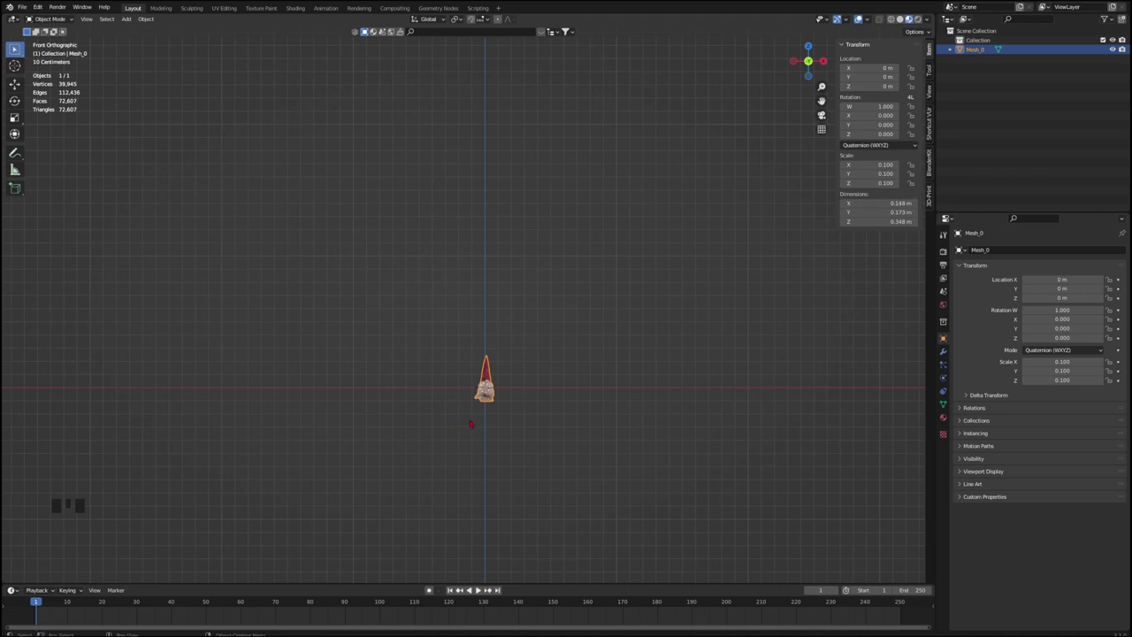
- Hide the transform properties and display the gnome in Solid viewport shading
scroll(469, 423, up, 4)
shift+middle_drag(469, 424, 367, 307)
scroll(470, 354, up, 4)
scroll(421, 305, up, 2)
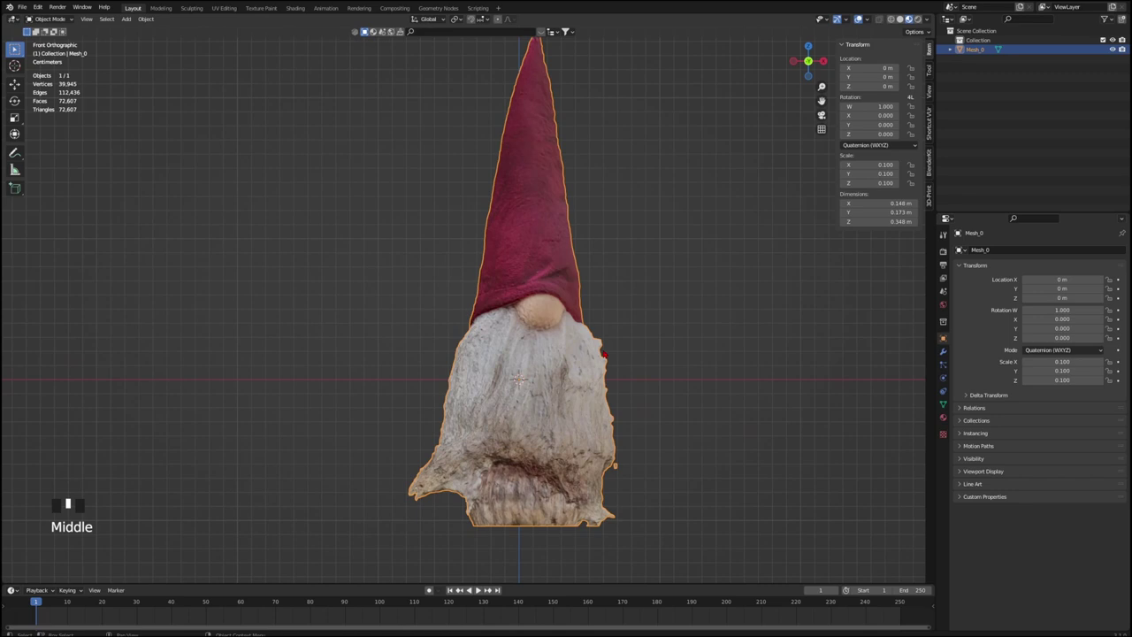
key(n)
key(KP_Decimal)
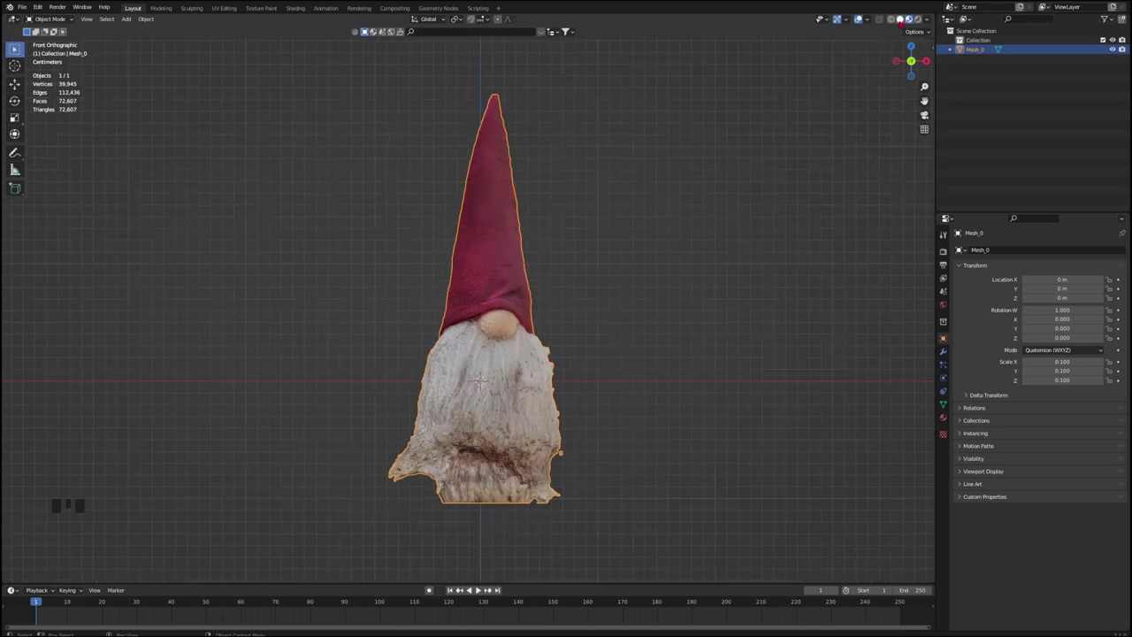
click(900, 18)
- Enter Edit Mode, select the gnome's whole mesh and clean it up with Delete Loose
key(Tab)
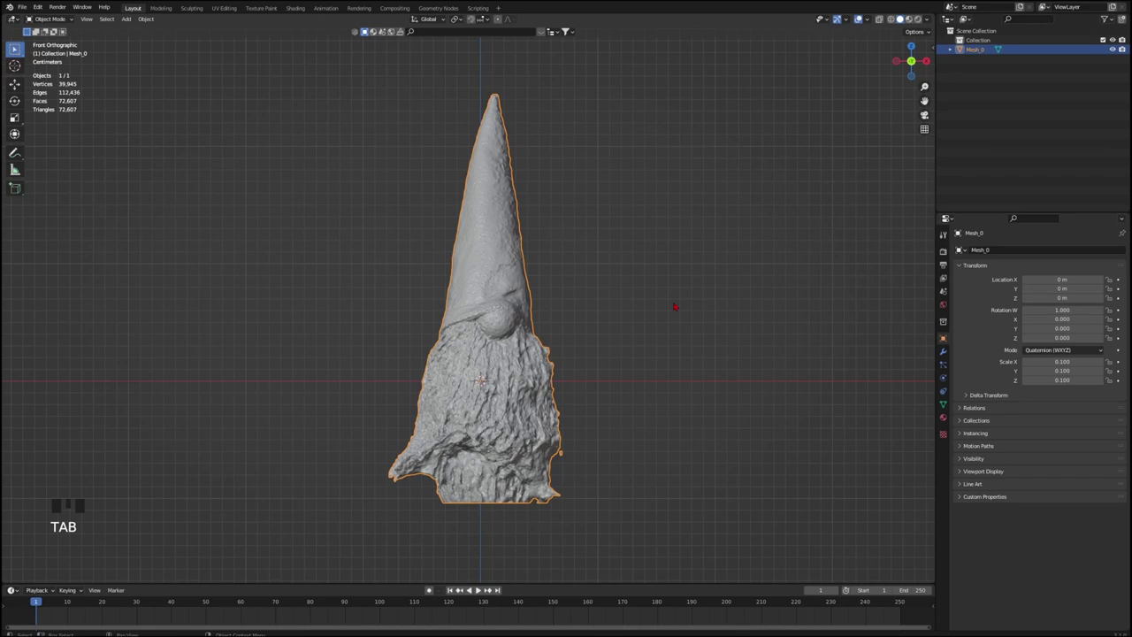
key(Tab)
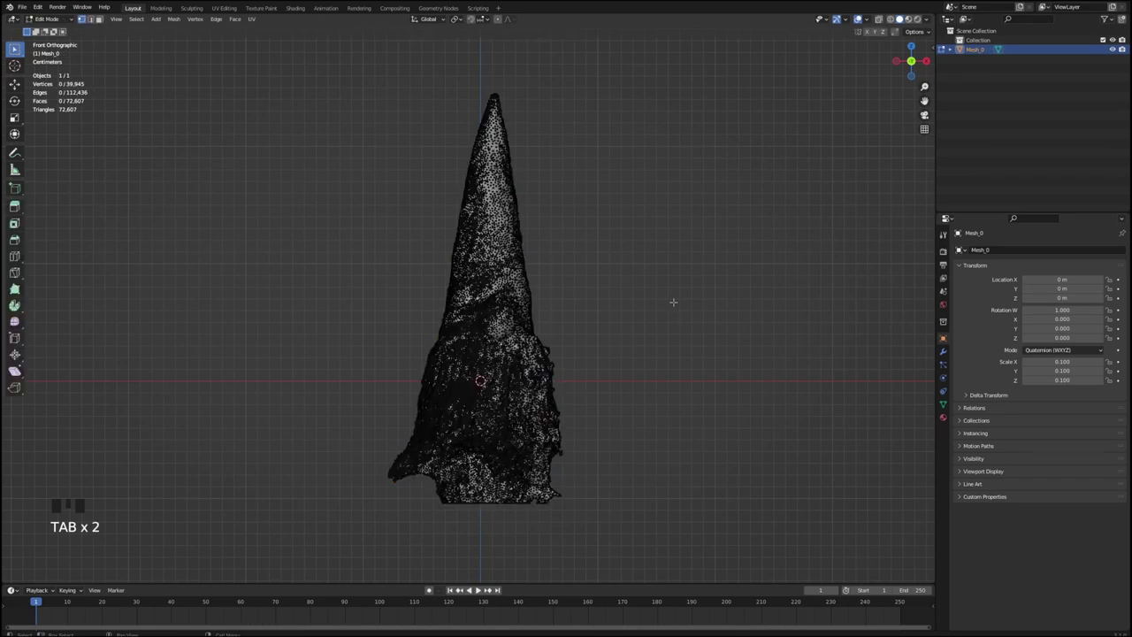
key(a)
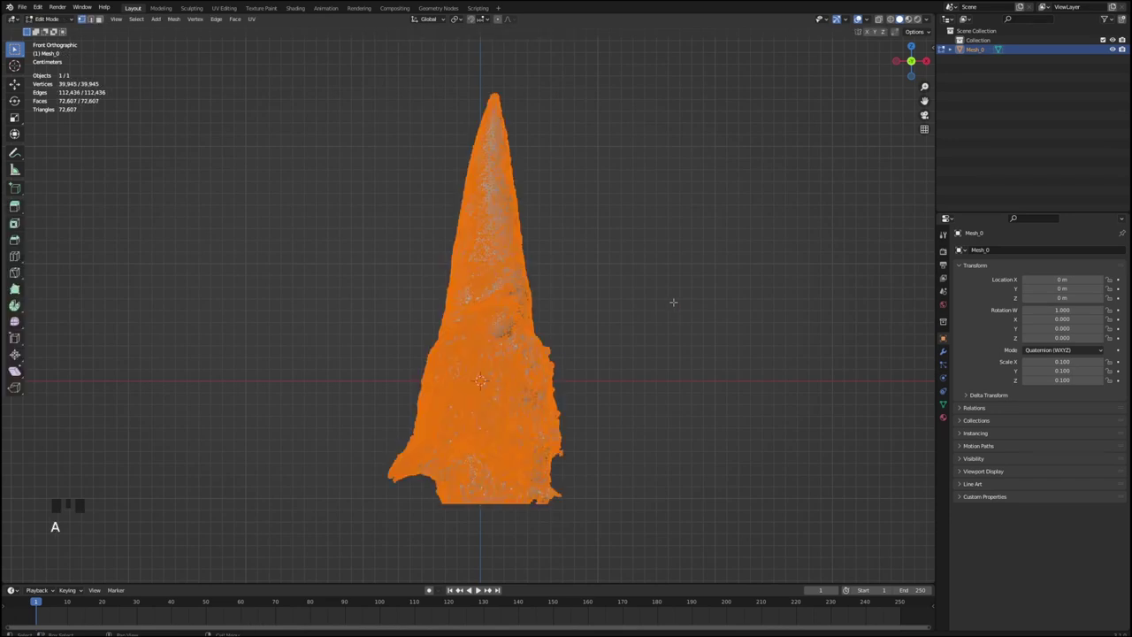
click(176, 22)
mouse_move(224, 228)
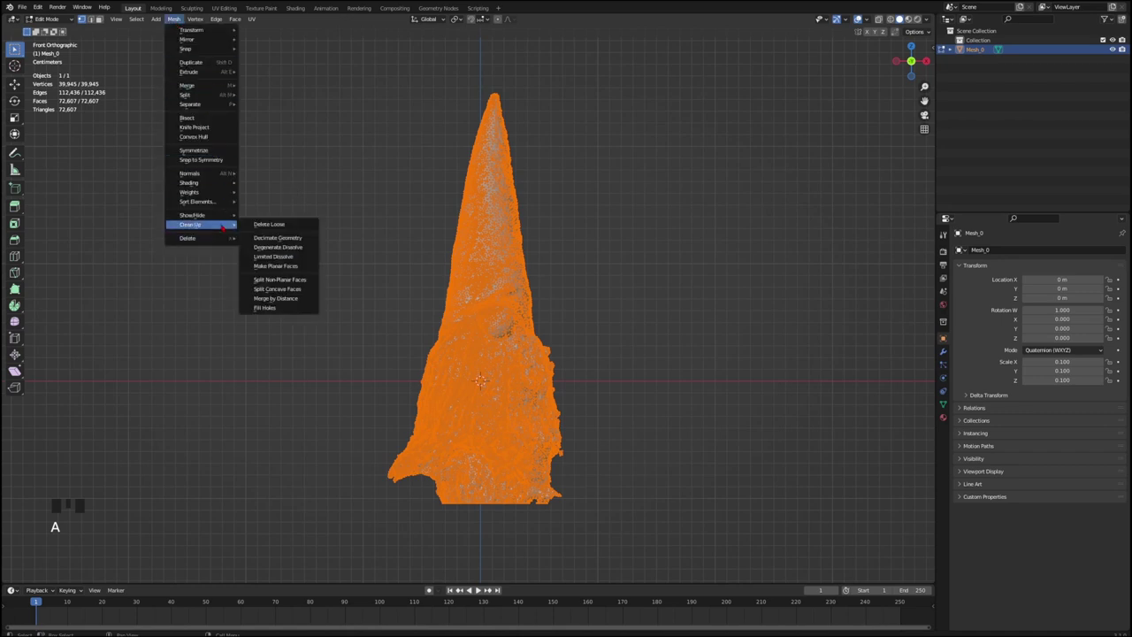
click(270, 224)
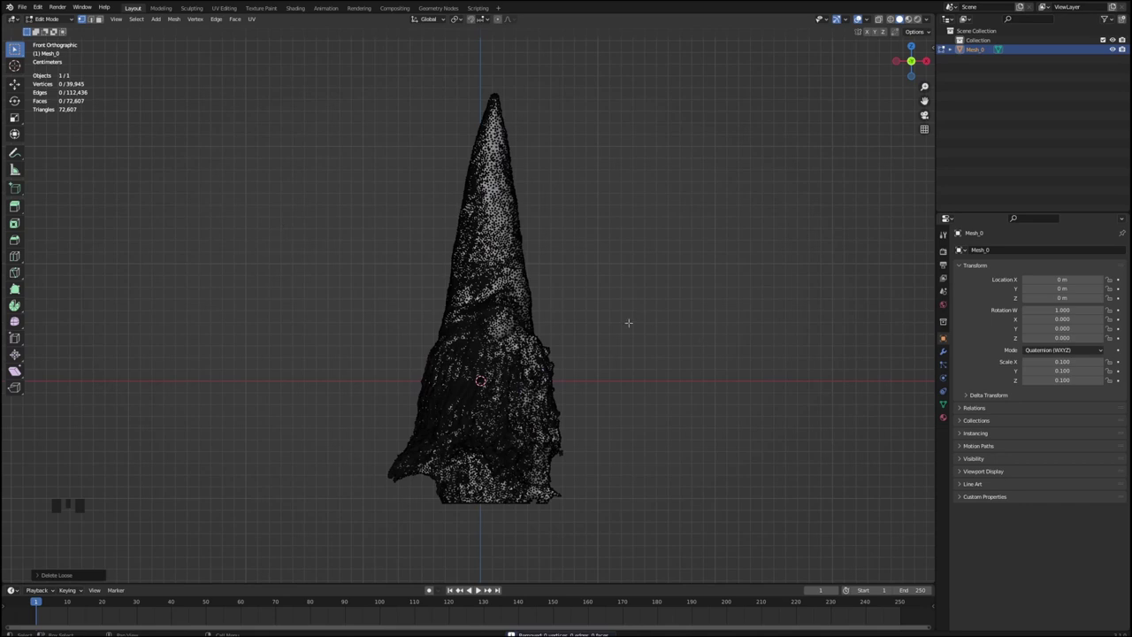
- Select the gnome's whole mesh and clean it up with Merge by Distance
key(a)
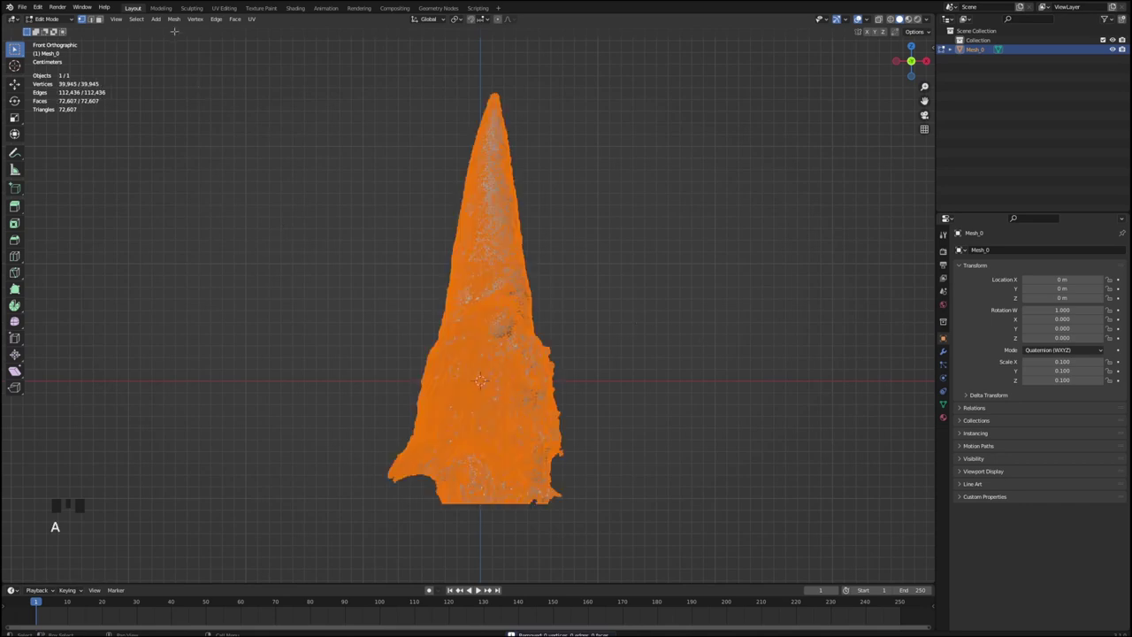
click(175, 21)
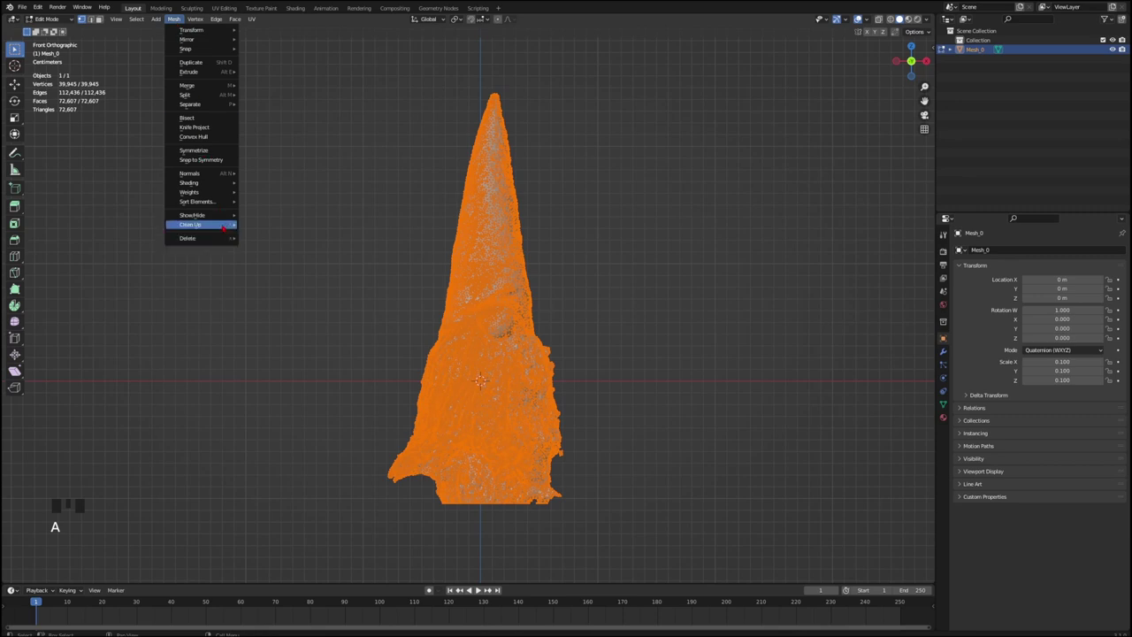
mouse_move(224, 228)
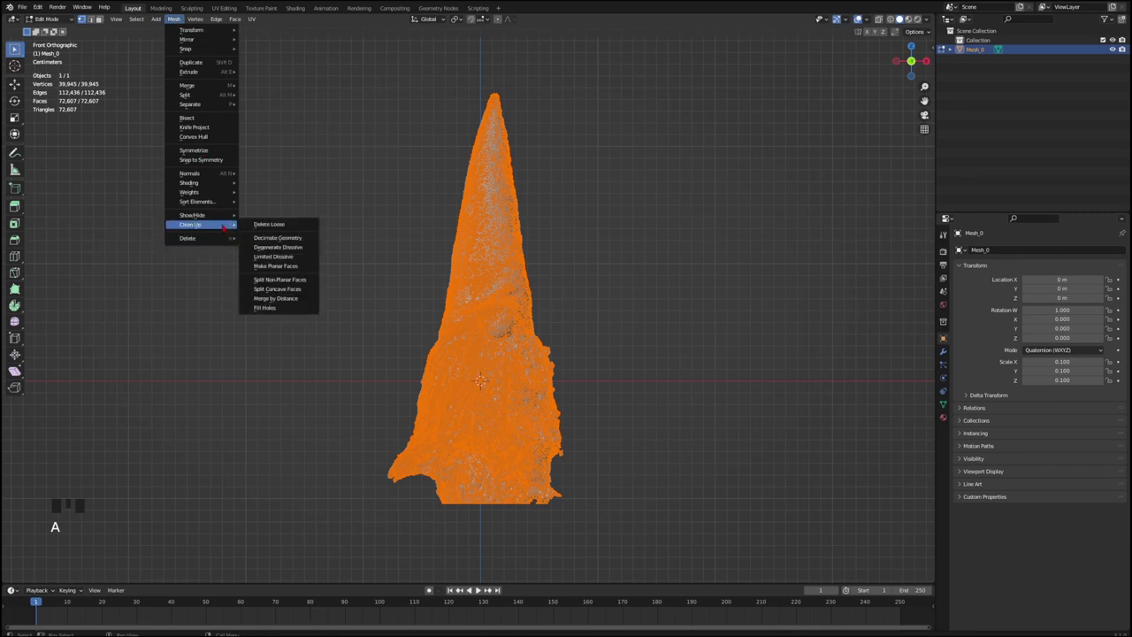
click(277, 299)
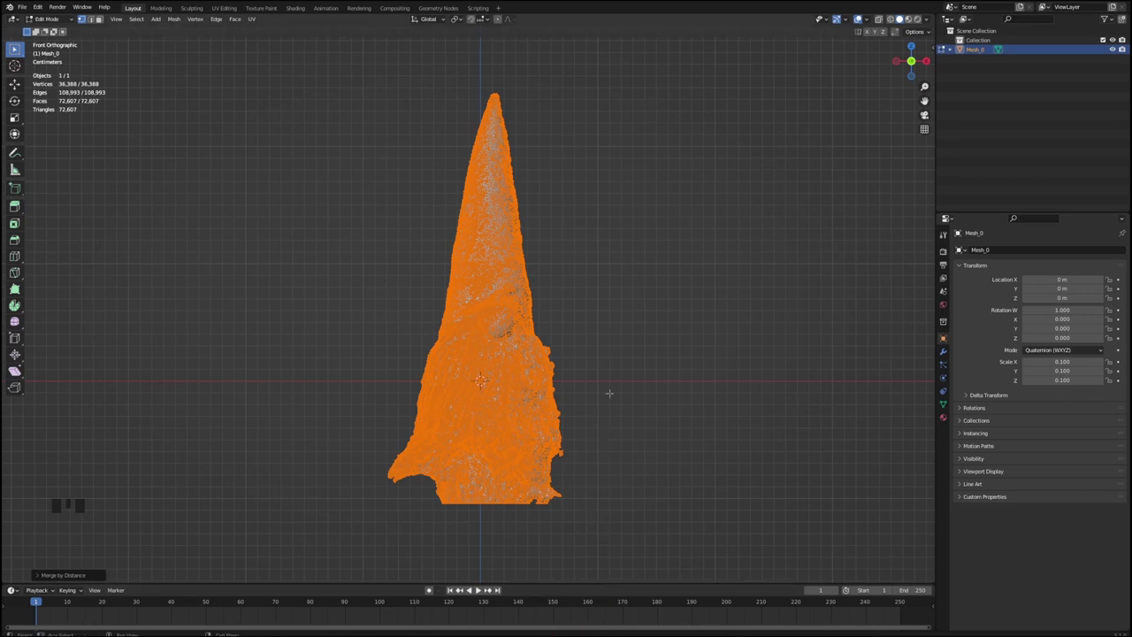
- Run Fill Holes on the selected gnome mesh with a changed Sides value, and return to Object Mode with the gnome deselected
click(174, 21)
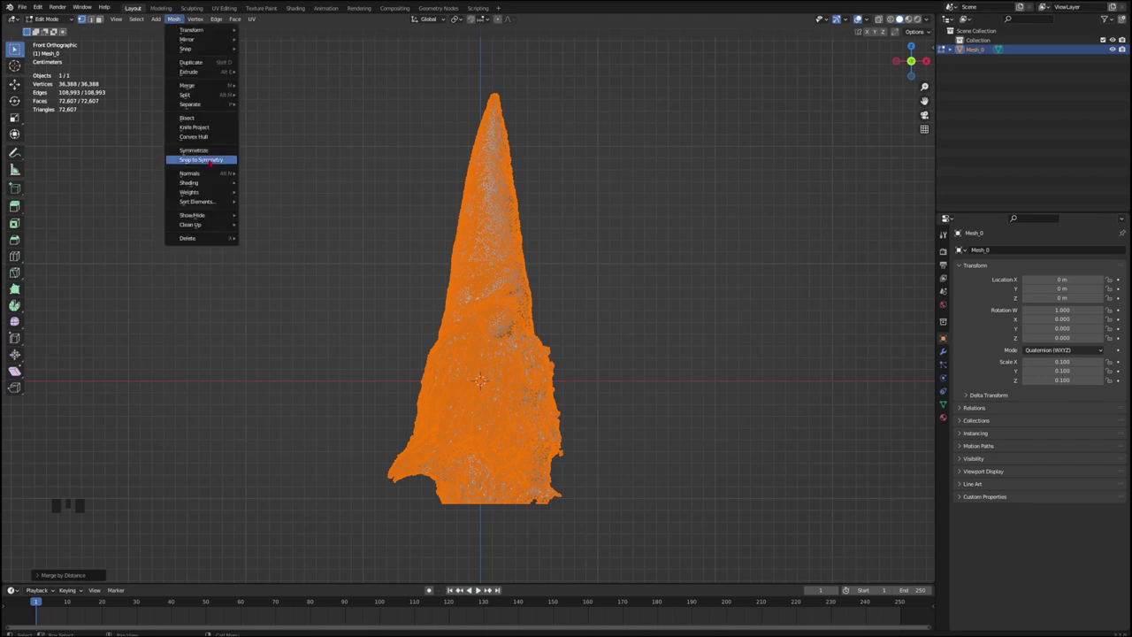
mouse_move(213, 228)
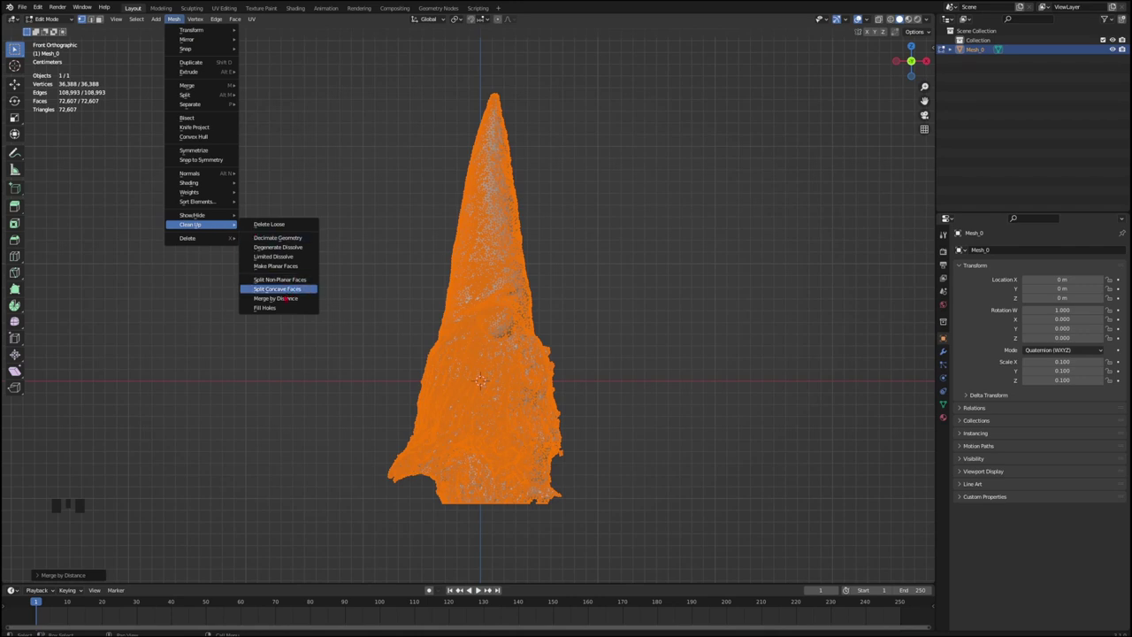
click(268, 308)
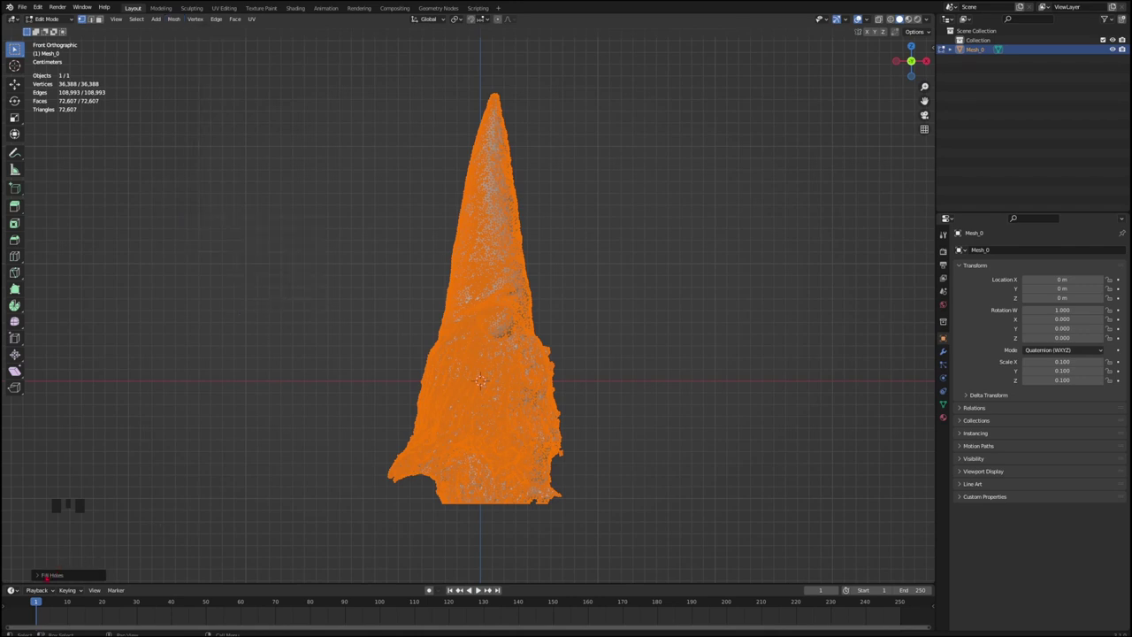
click(37, 575)
click(133, 572)
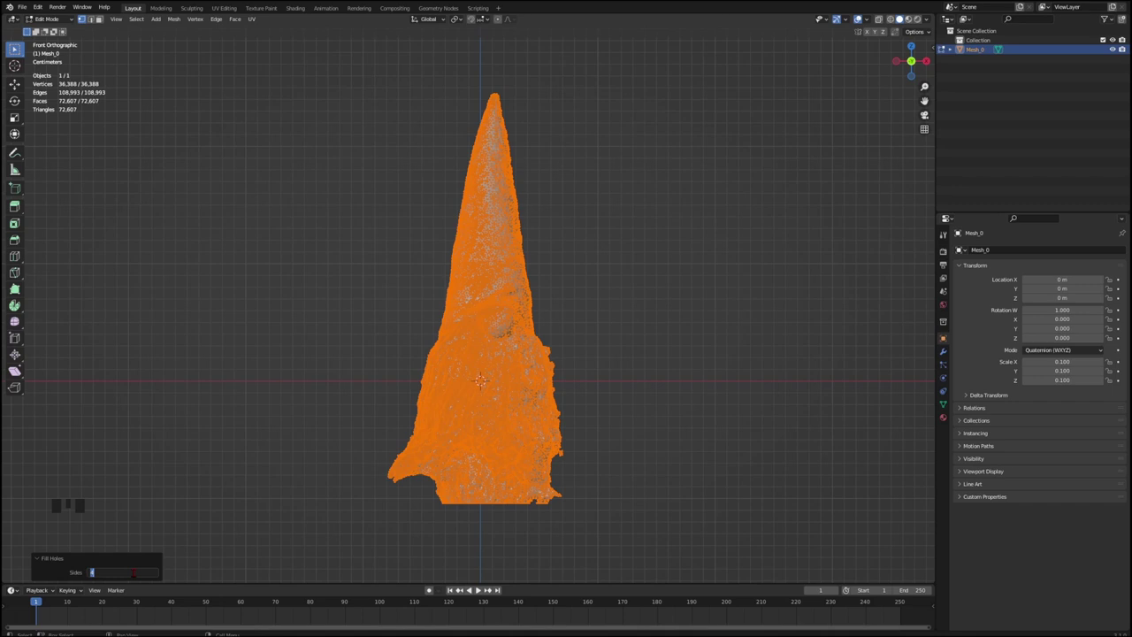
text(00)
key(Return)
key(Tab)
click(672, 335)
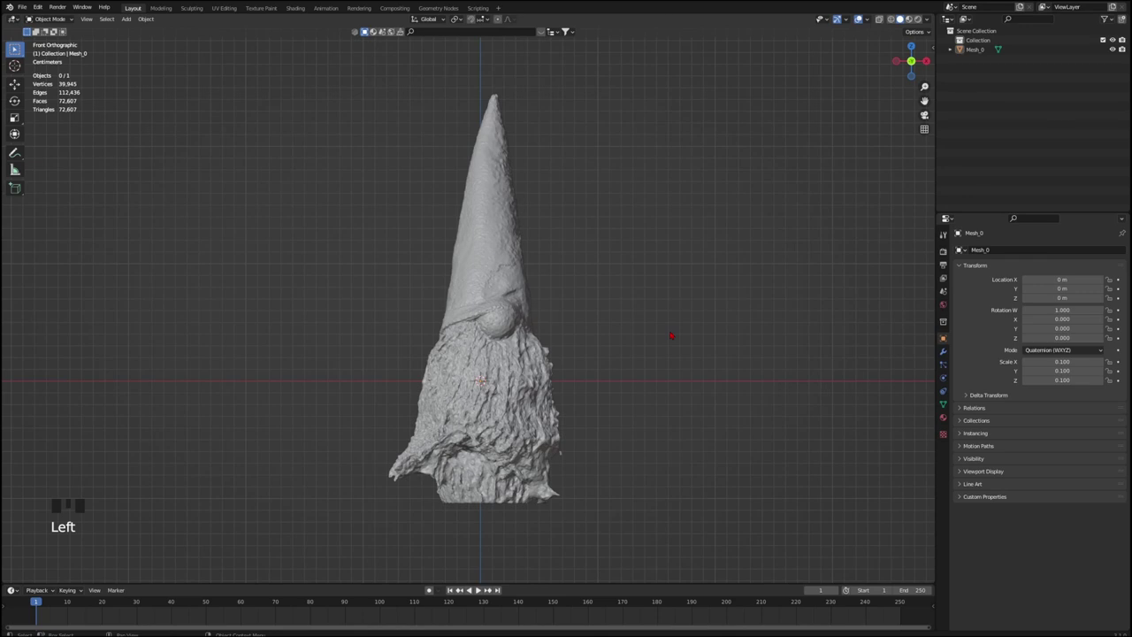
- Examine the textured gnome in Material Preview shading and return to Solid shading
click(908, 19)
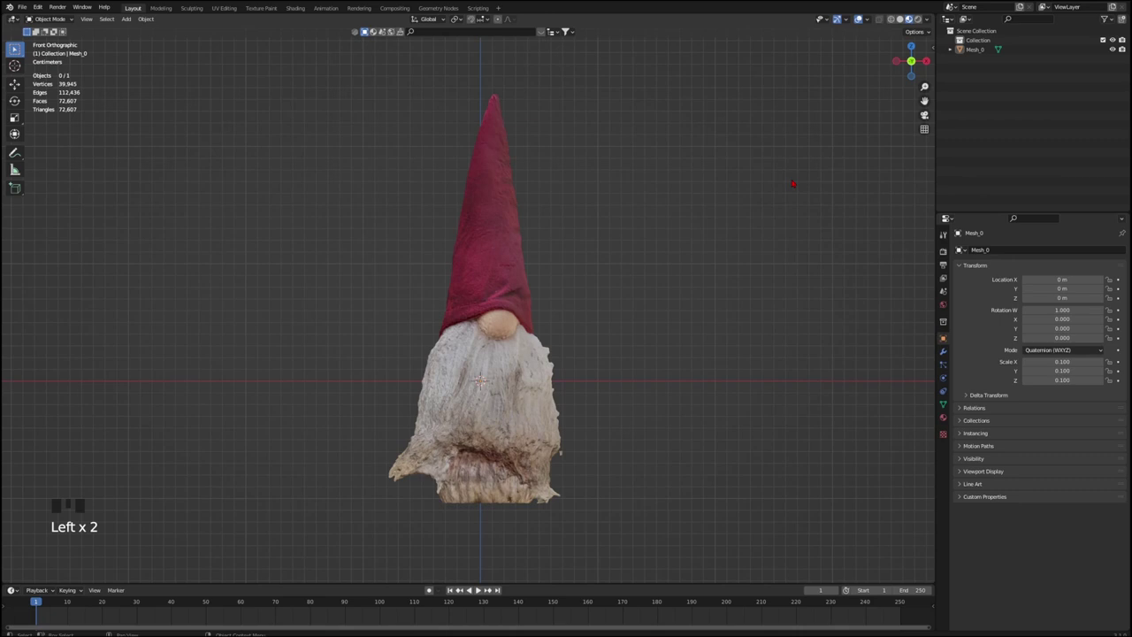
scroll(627, 288, down, 8)
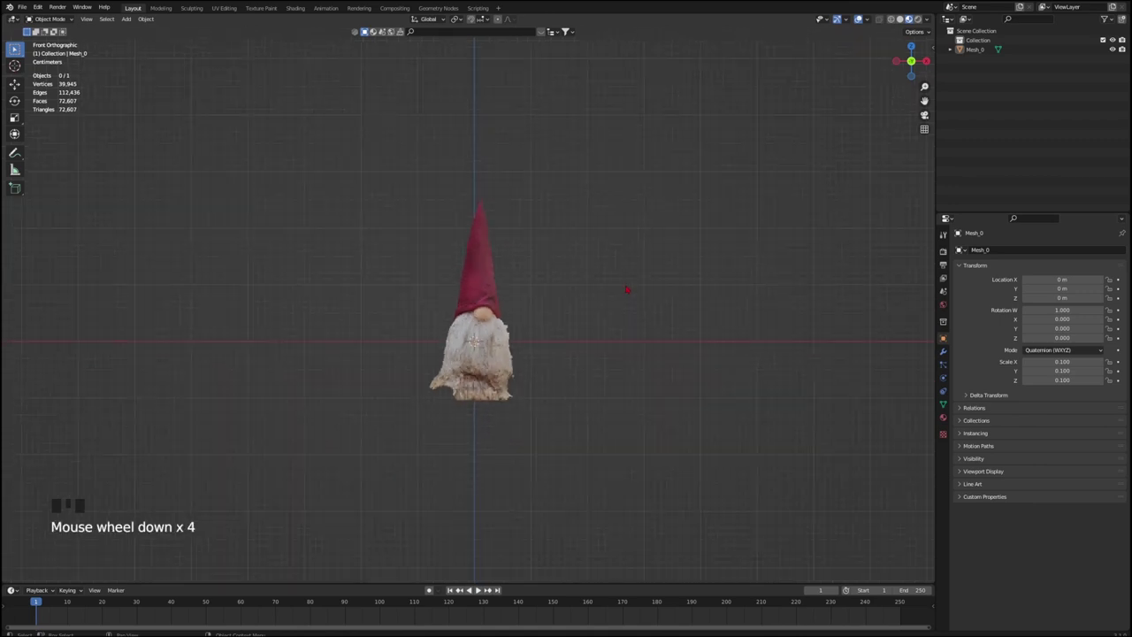
scroll(490, 316, up, 2)
scroll(492, 315, up, 4)
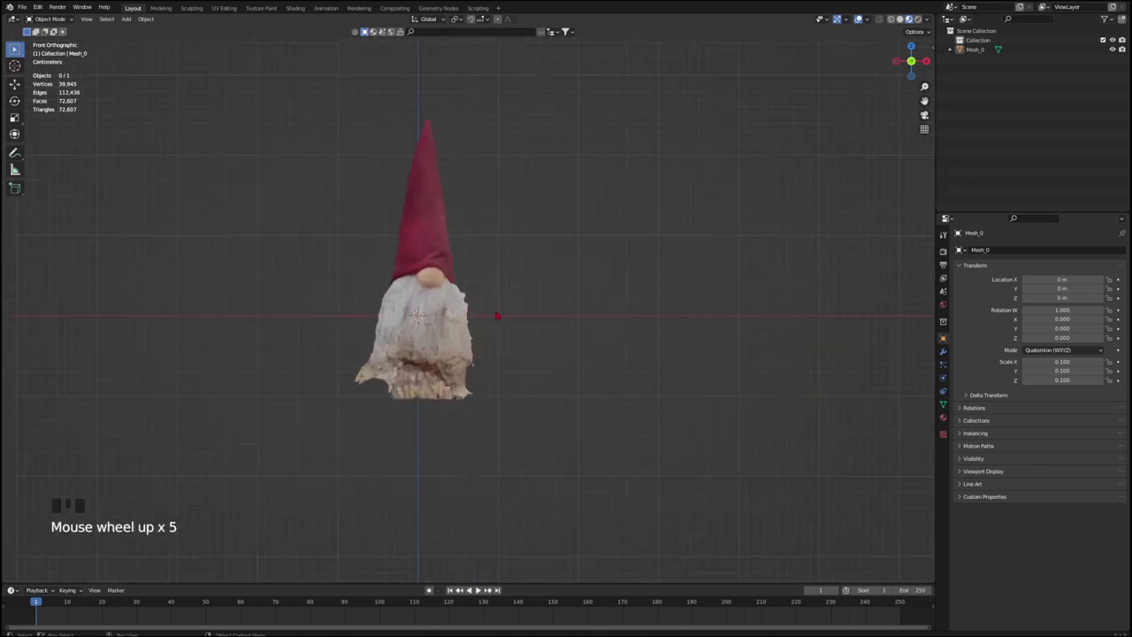
middle_drag(500, 309, 552, 329)
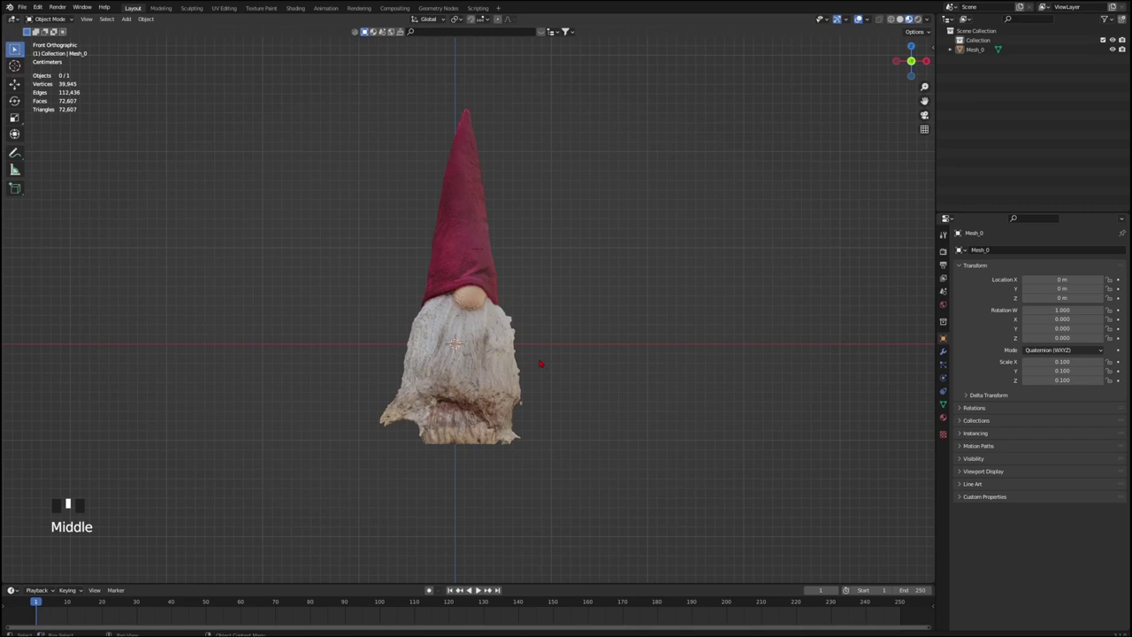
ctrl+middle_drag(540, 362, 586, 316)
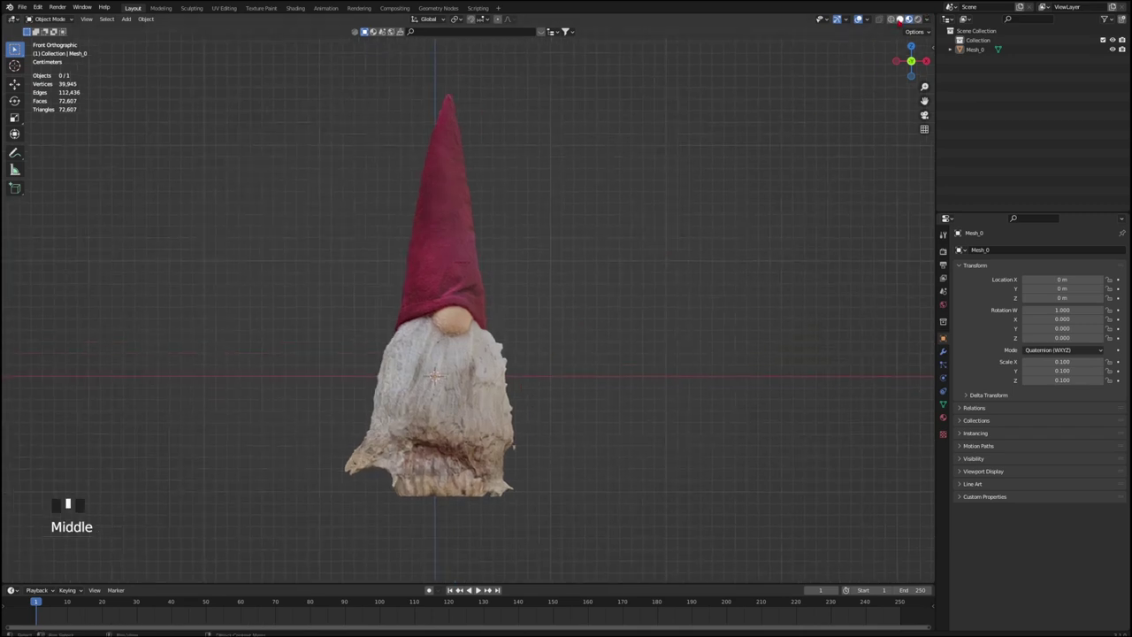
click(900, 18)
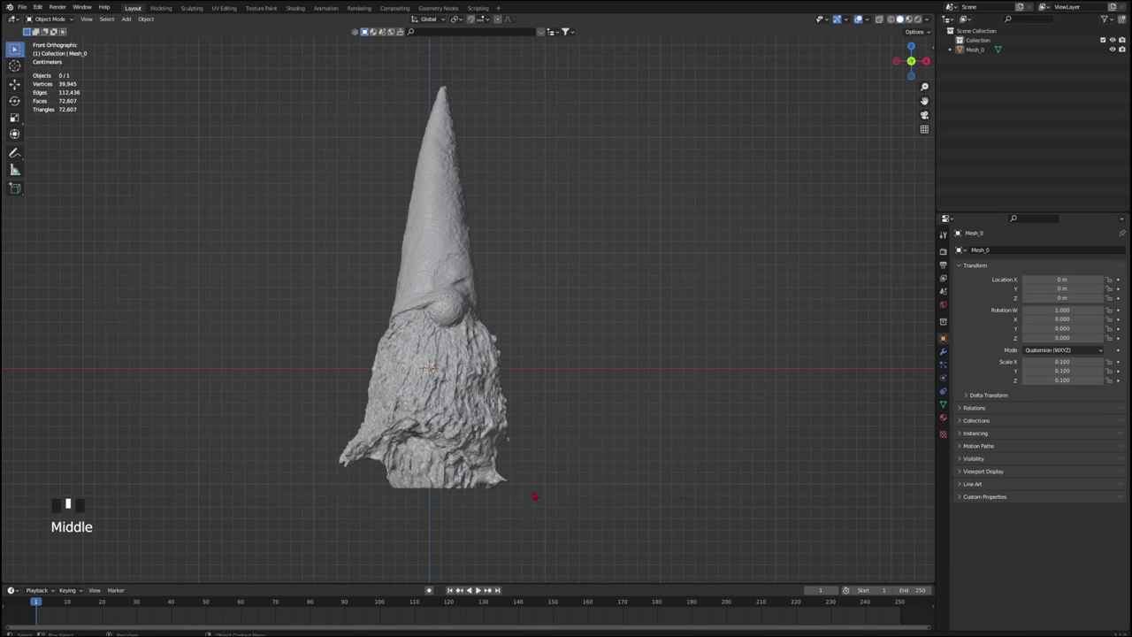
- In Edit Mode with X-ray on, delete the vertices of the gnome's lower part below the beard and return to Object Mode
mouse_move(534, 496)
mouse_down()
mouse_move(417, 487)
mouse_move(430, 504)
mouse_move(521, 509)
mouse_up()
key(Tab)
click(878, 19)
shift+middle_drag(594, 366, 581, 322)
key(Tab)
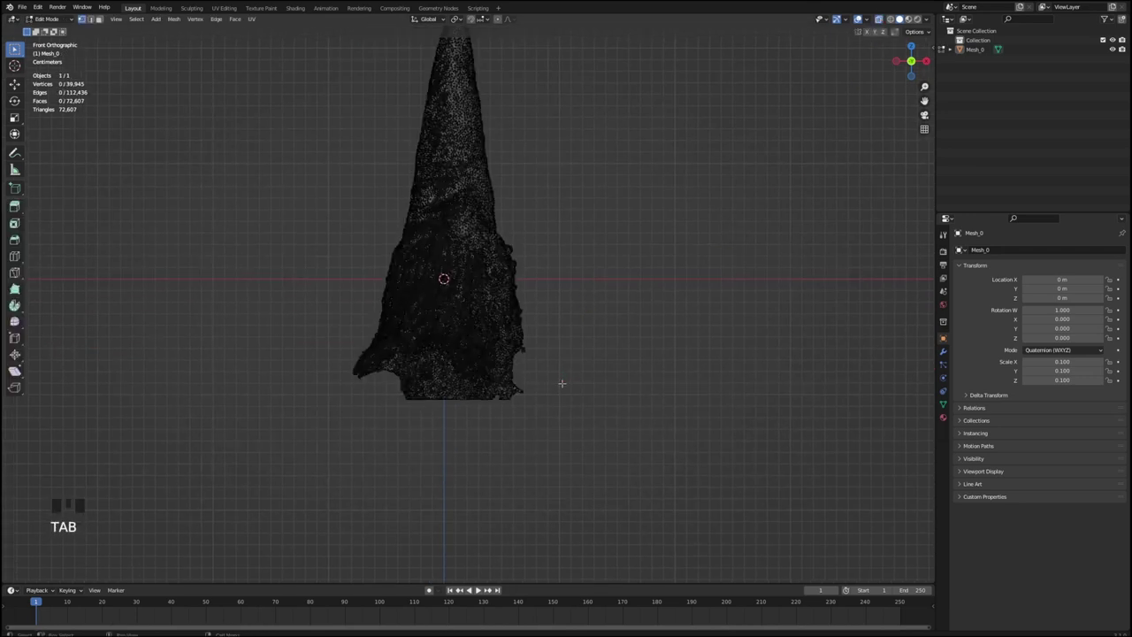
drag(591, 438, 320, 335)
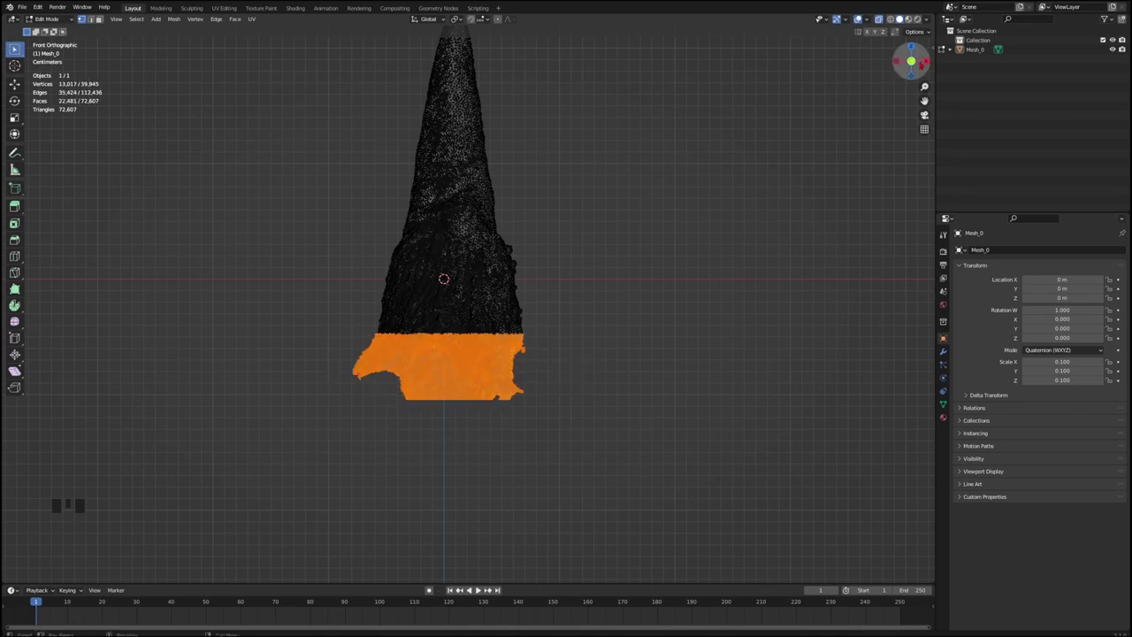
key(x)
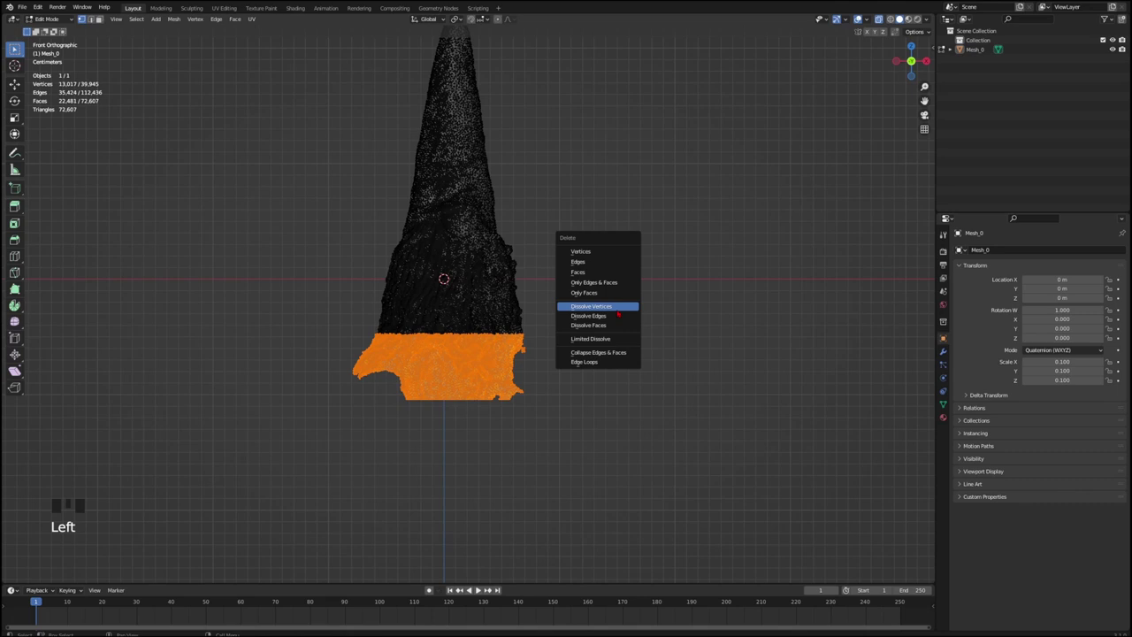
click(591, 251)
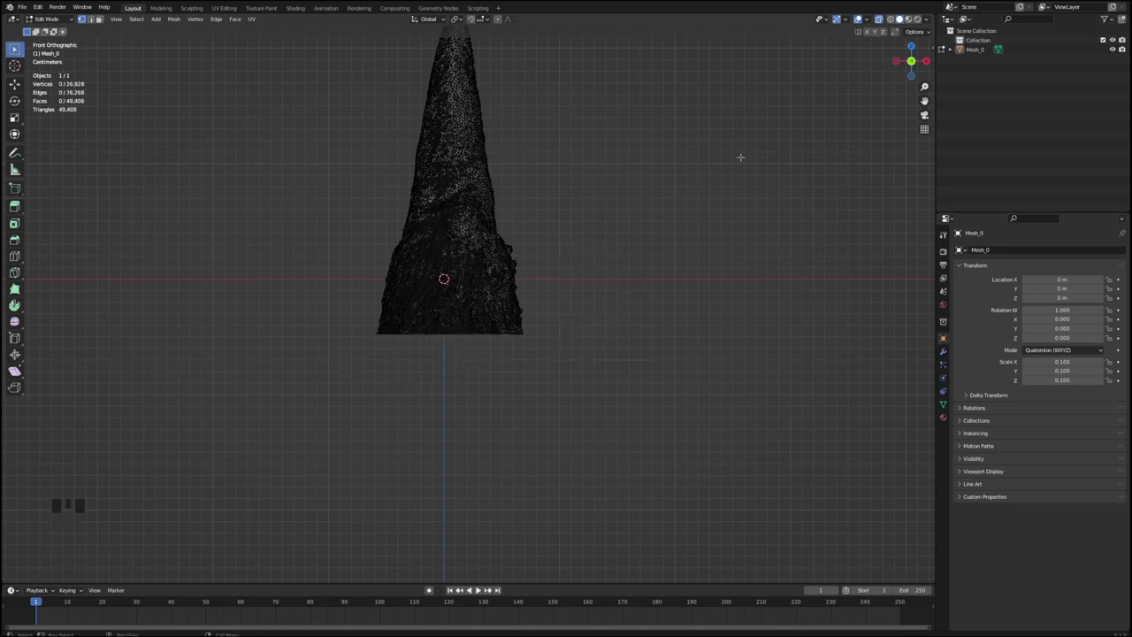
key(Tab)
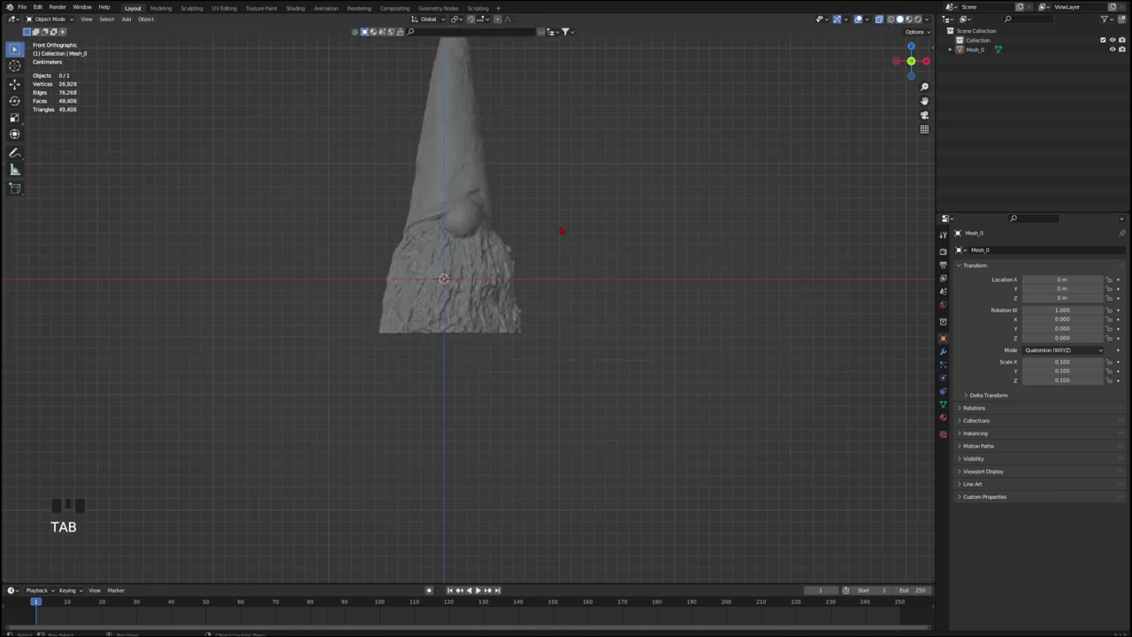
- Examine the cut edge along the gnome's bottom up close, with X-ray off
click(449, 325)
scroll(435, 373, up, 2)
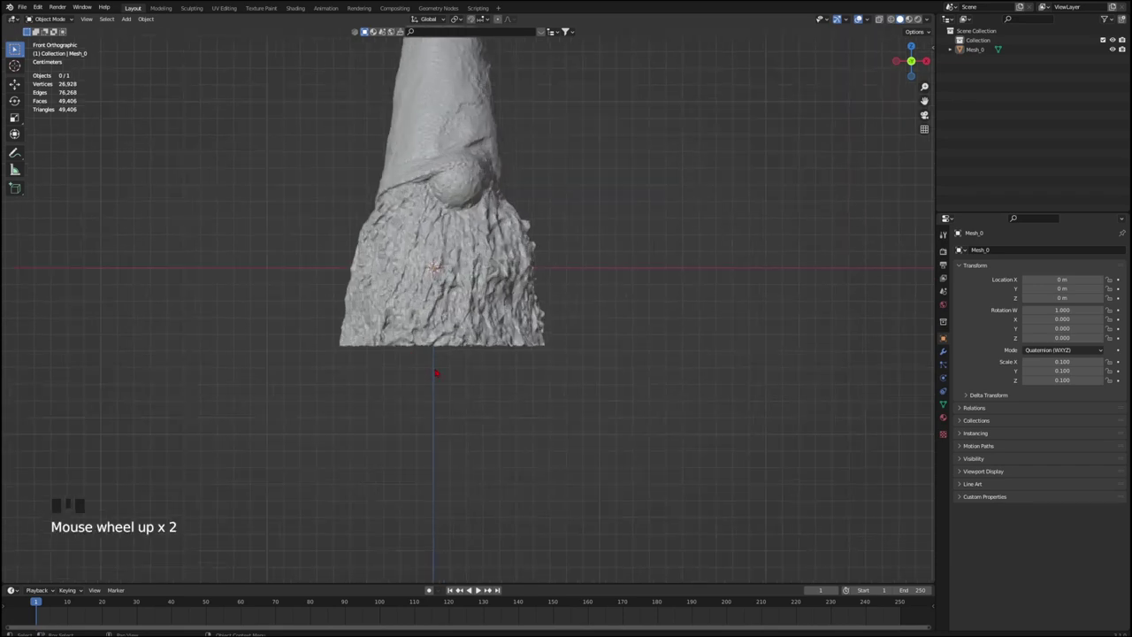
scroll(438, 372, up, 3)
scroll(463, 313, up, 4)
shift+middle_drag(477, 316, 557, 221)
key(KP_1)
scroll(627, 231, down, 4)
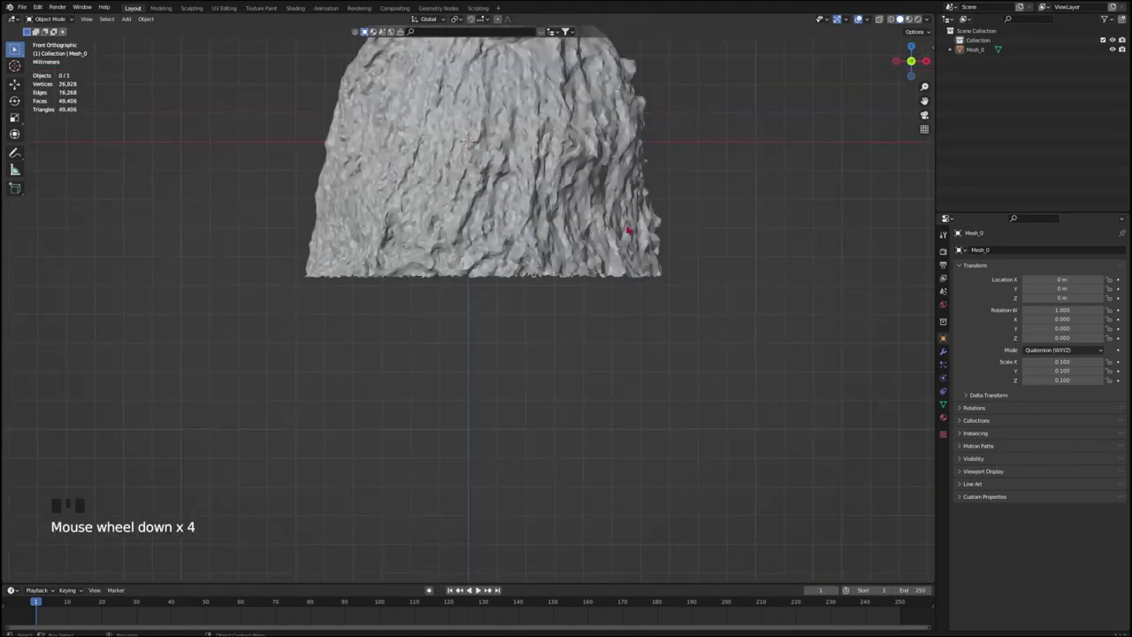
shift+middle_drag(627, 231, 707, 325)
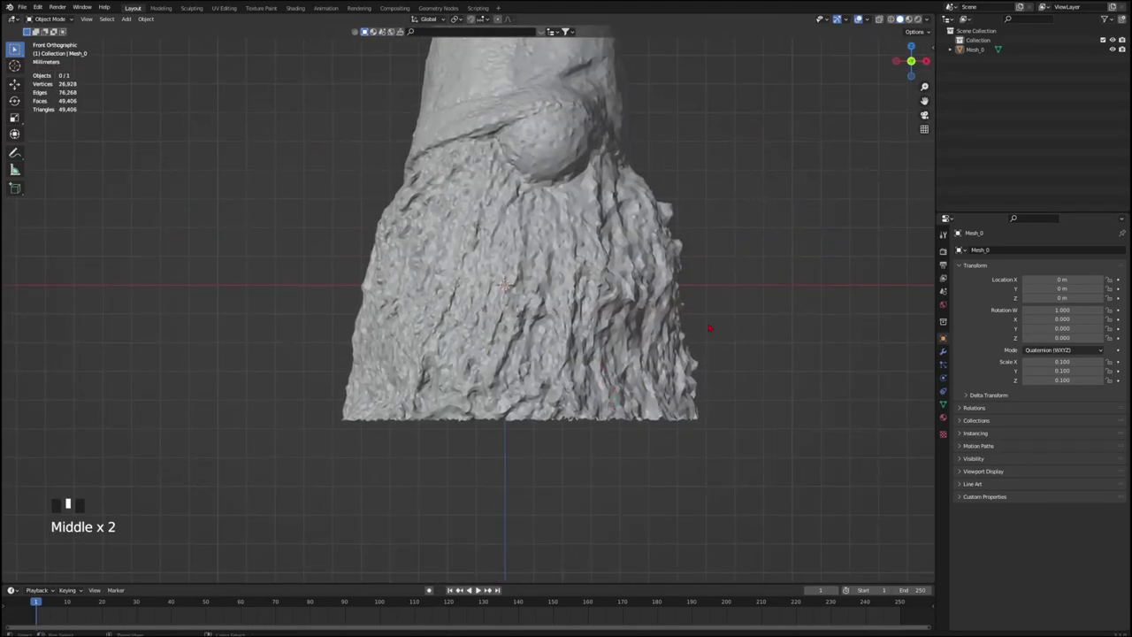
- Undo the deletion of the gnome's lower part and go back to Object Mode
key(ctrl+z)
key(ctrl+z)
key(ctrl+z)
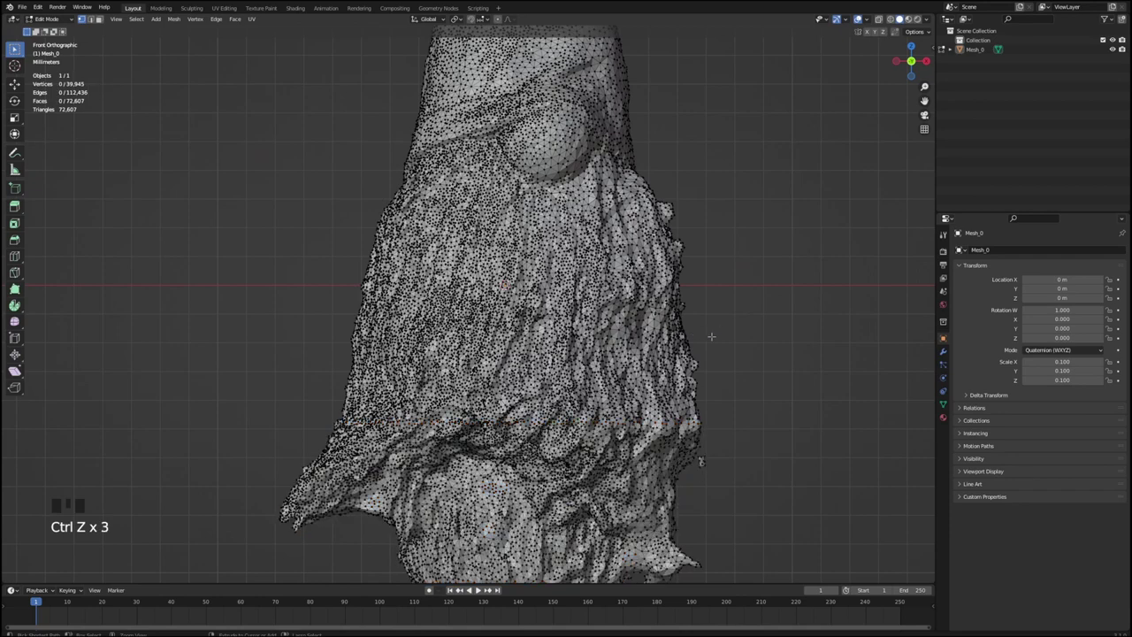
scroll(712, 345, down, 2)
key(ctrl+z)
key(ctrl+z)
key(ctrl+z)
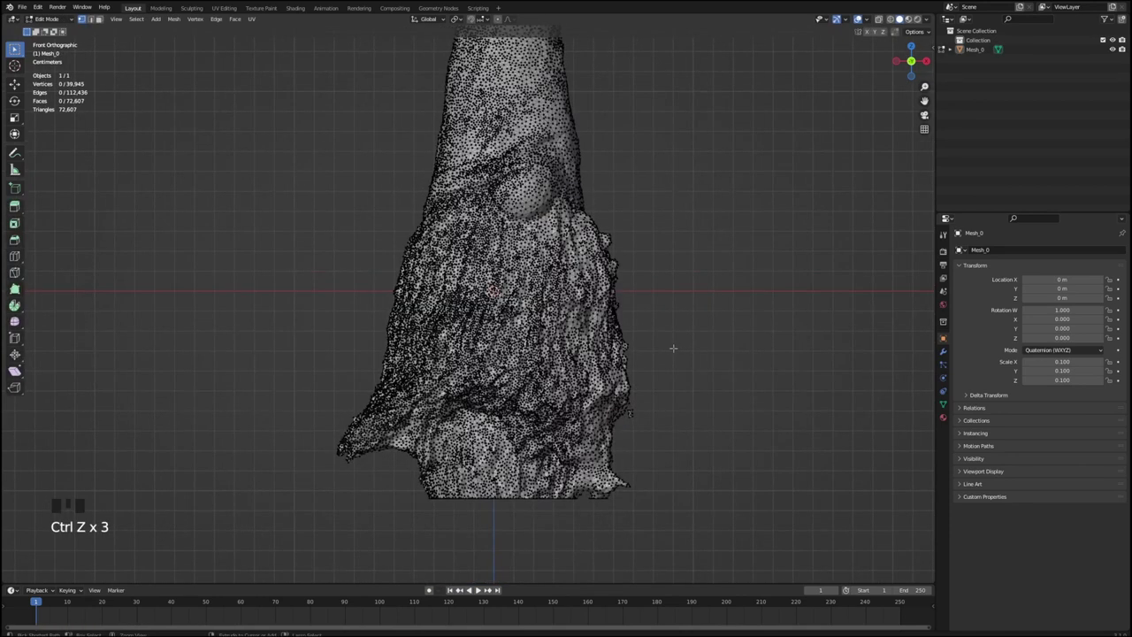
key(ctrl+z)
key(ctrl+z)
key(ctrl+z)
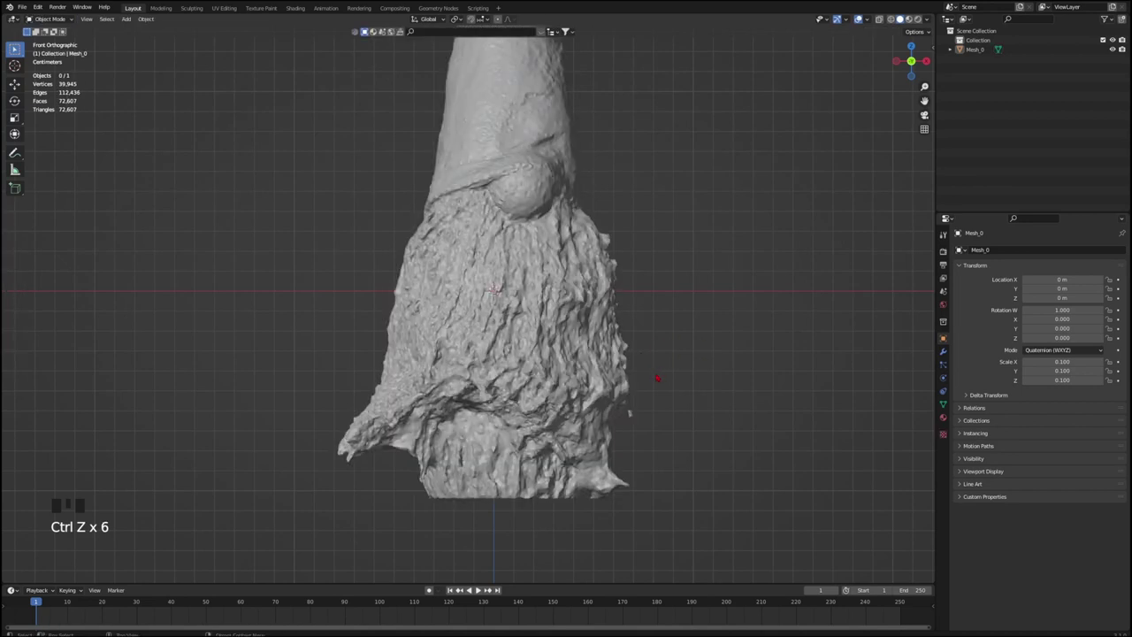
shift+middle_drag(657, 379, 651, 346)
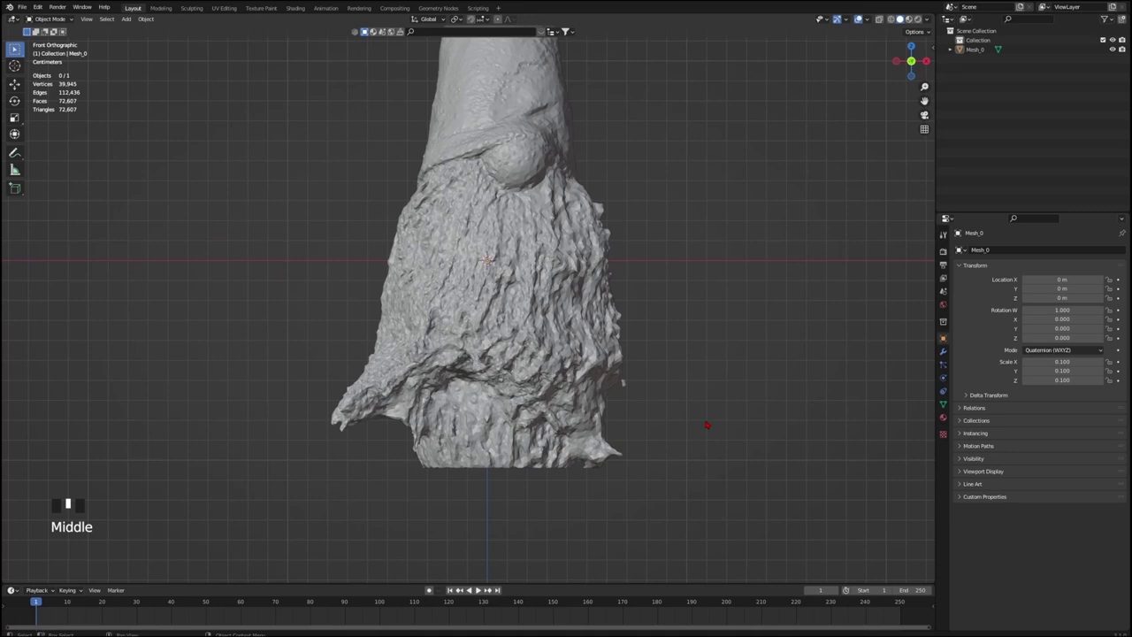
scroll(659, 389, down, 2)
shift+middle_drag(652, 384, 652, 391)
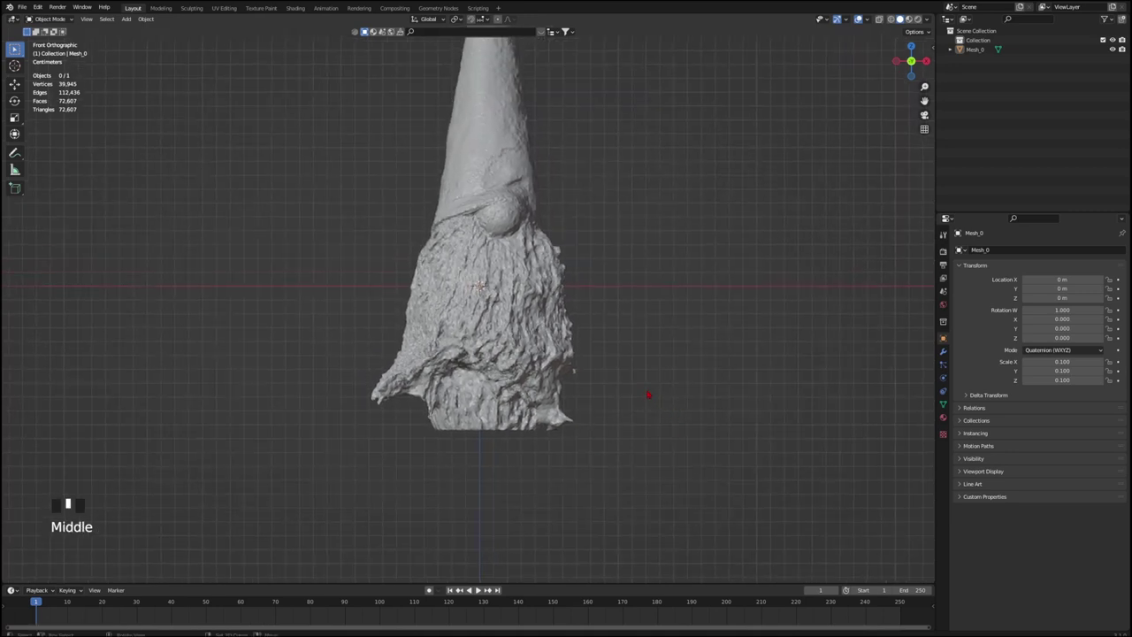
- Add a cube mesh and scale it uniformly to about 0.12
key(shift+a)
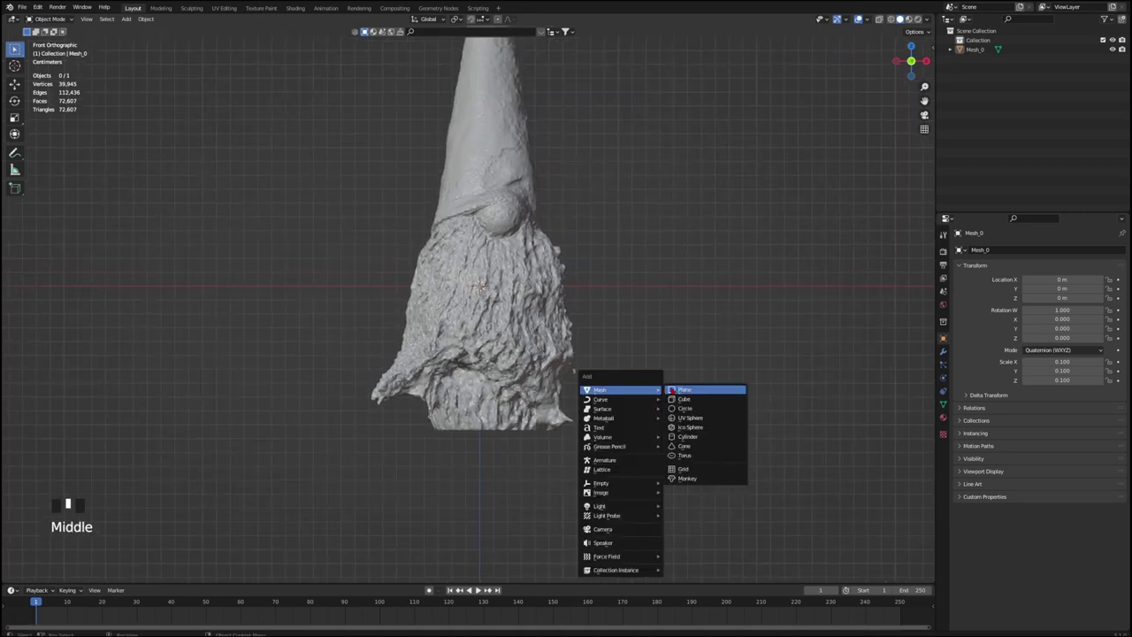
click(707, 403)
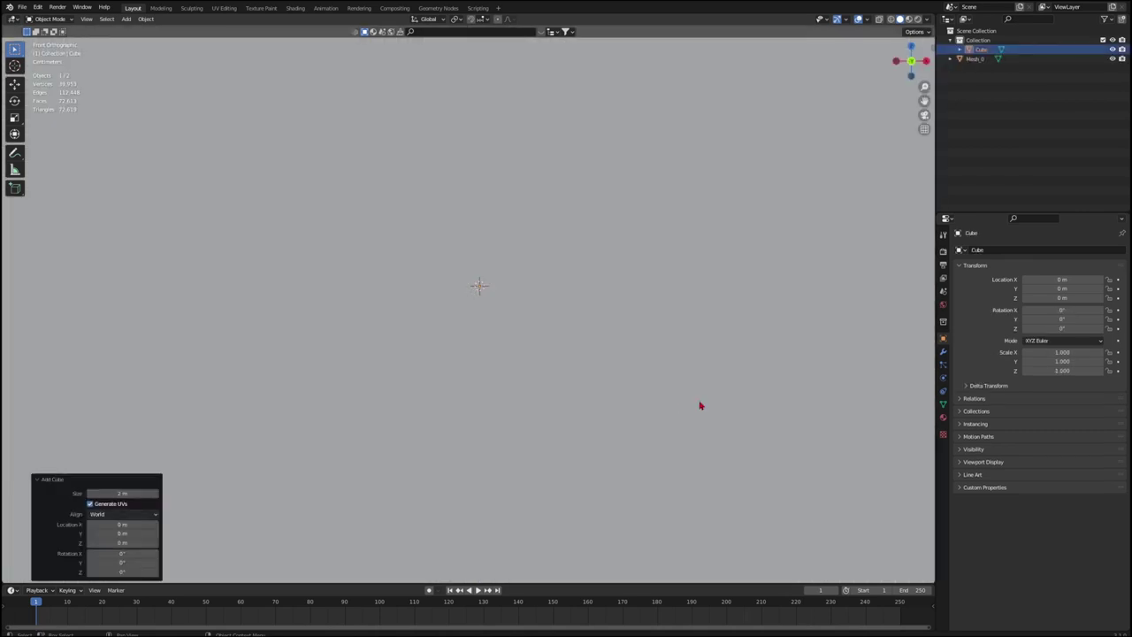
scroll(656, 377, down, 11)
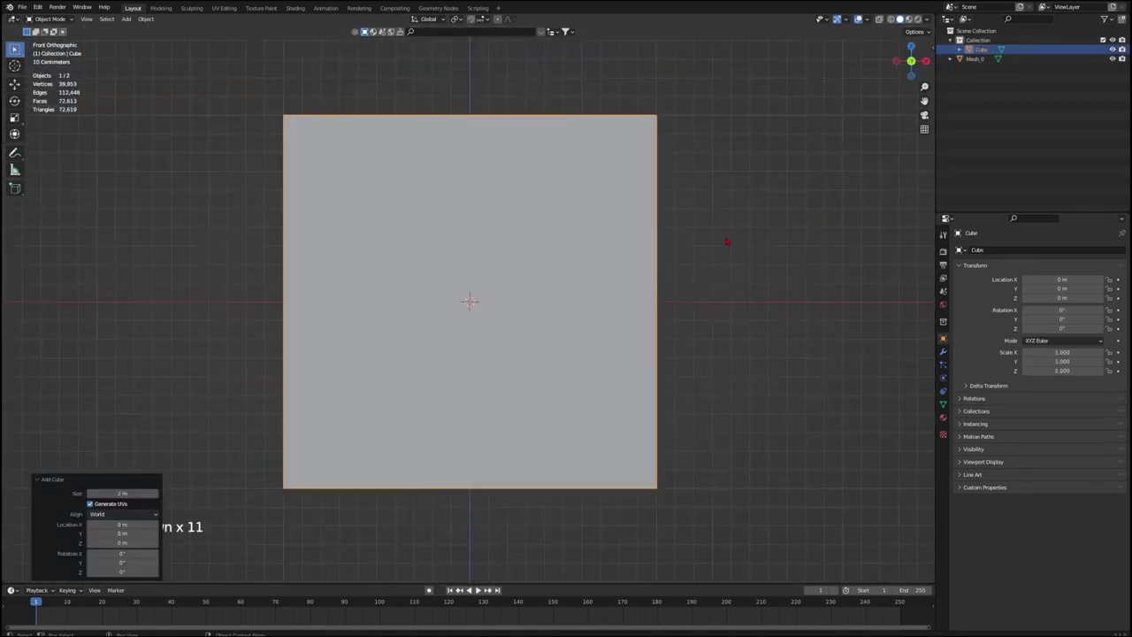
key(s)
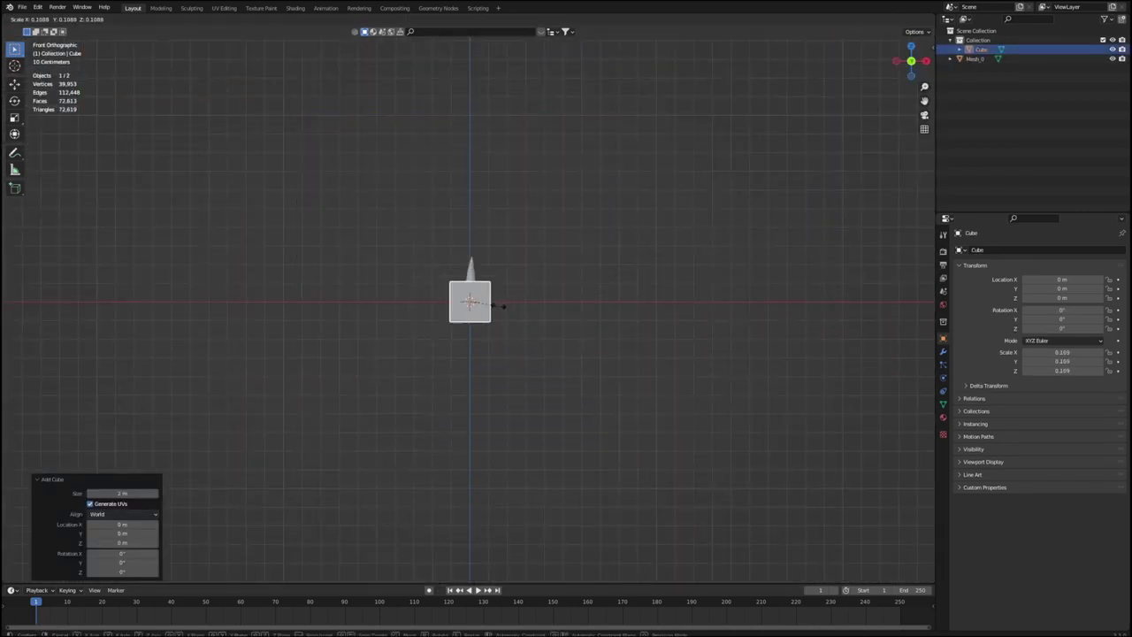
click(504, 306)
- Lower the cube along Z to about -0.16 m so it encloses the gnome's ragged base up to the lower beard
key(g)
key(z)
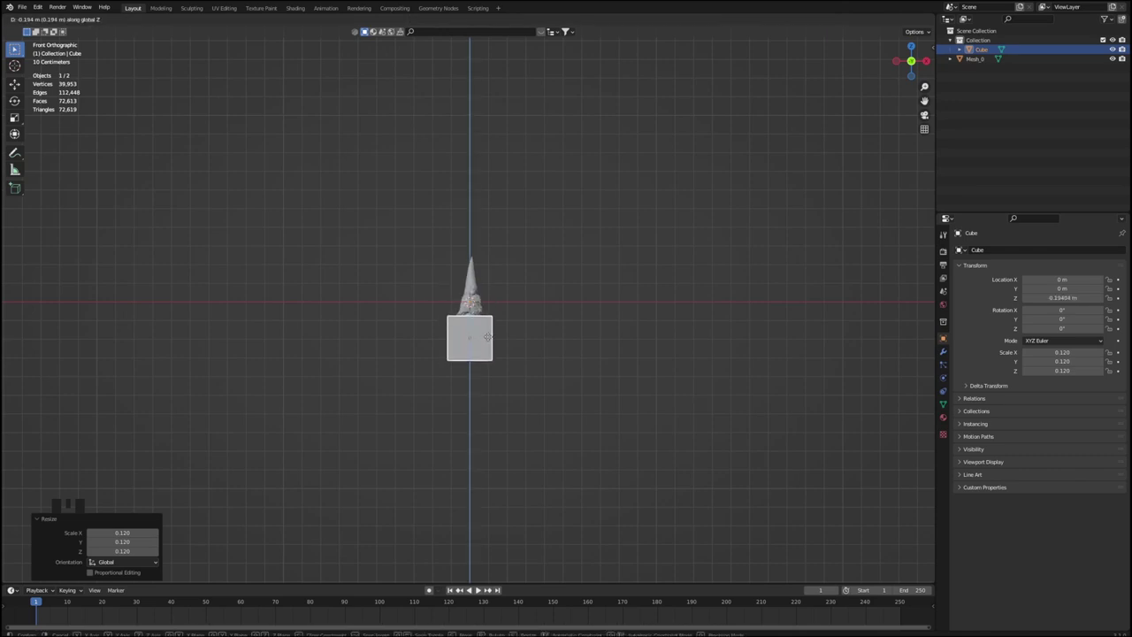
click(487, 337)
scroll(487, 336, up, 11)
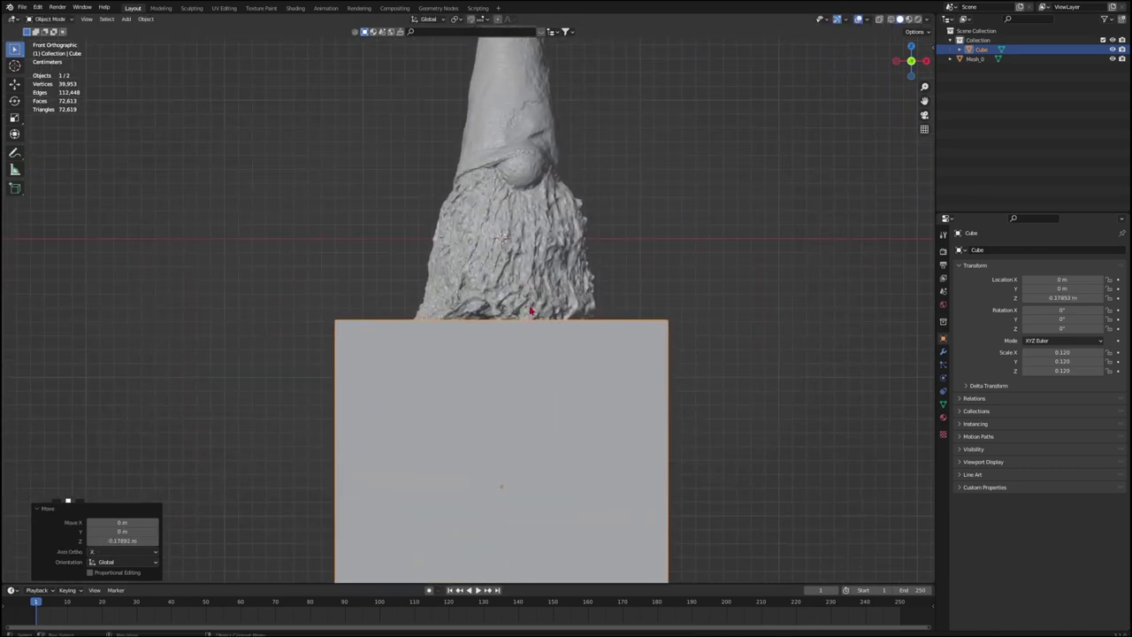
key(g)
key(z)
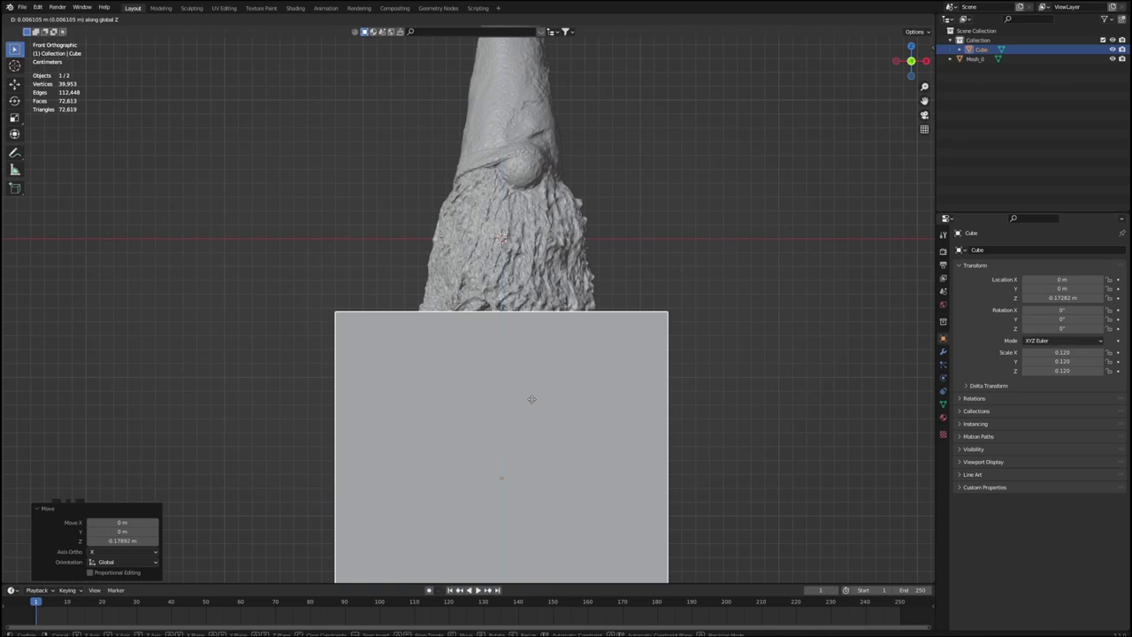
click(532, 392)
middle_drag(533, 392, 561, 394)
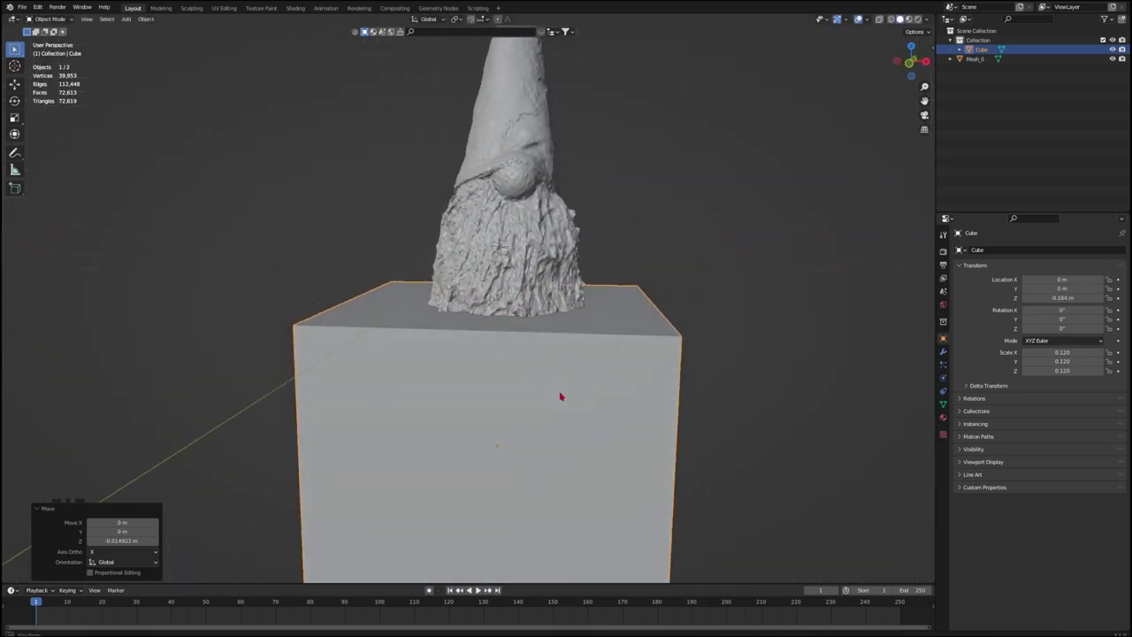
key(g)
key(z)
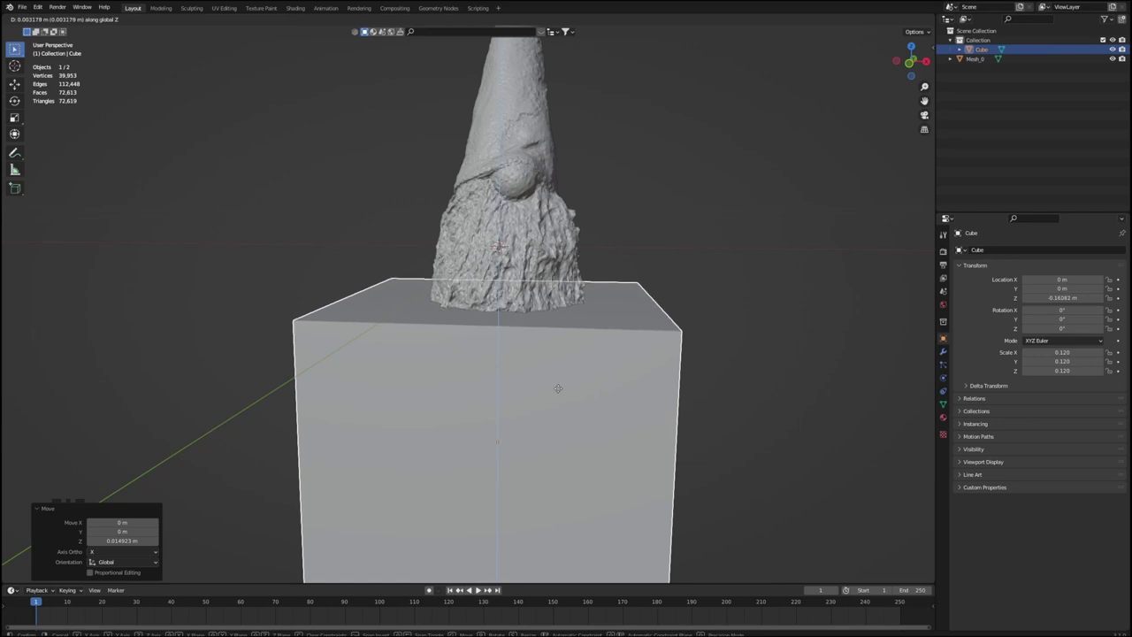
click(557, 386)
mouse_move(566, 379)
middle_down()
mouse_move(616, 399)
mouse_move(722, 384)
mouse_move(723, 402)
mouse_move(680, 419)
mouse_move(599, 404)
mouse_move(576, 379)
mouse_move(554, 385)
middle_up()
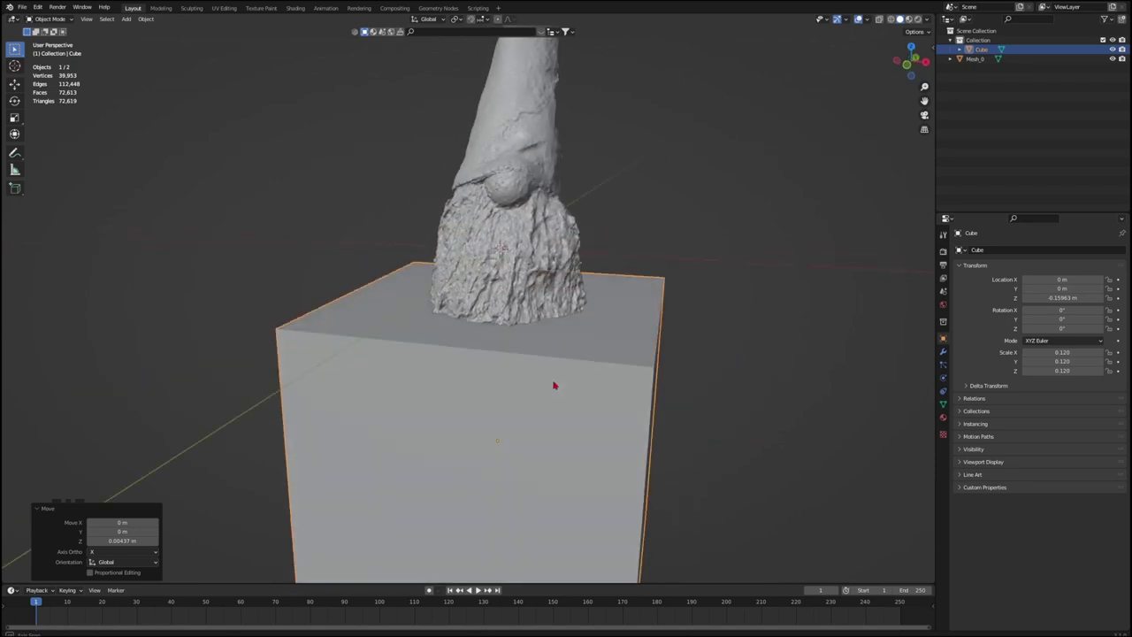
- Add a Boolean modifier set to Difference to the gnome, with the cube as its operand object
click(511, 252)
click(942, 352)
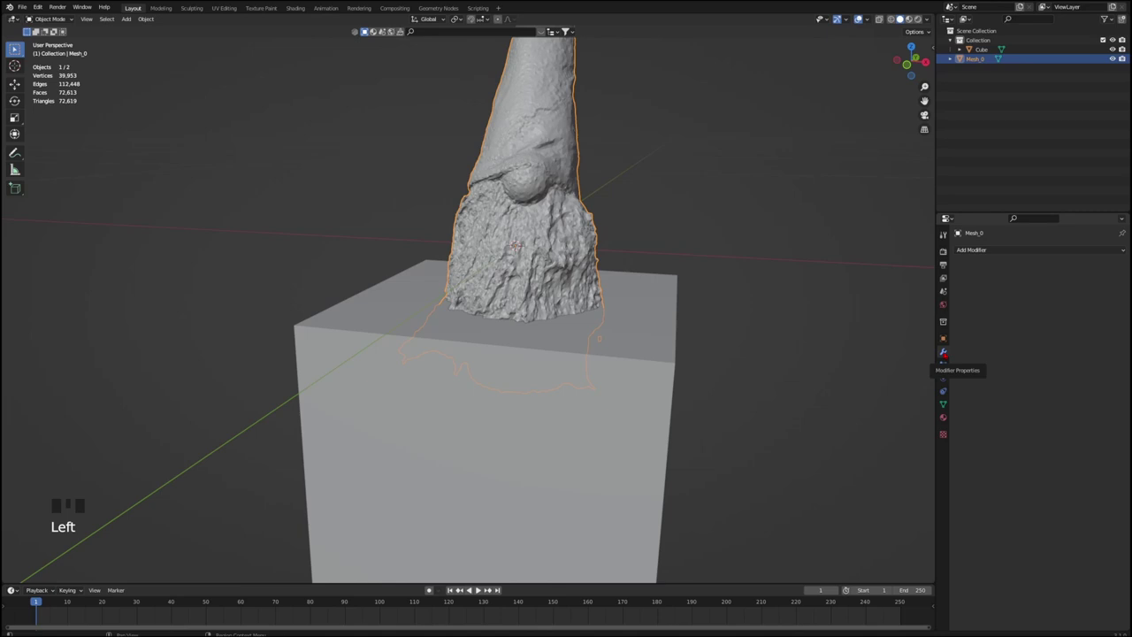
click(973, 250)
click(939, 295)
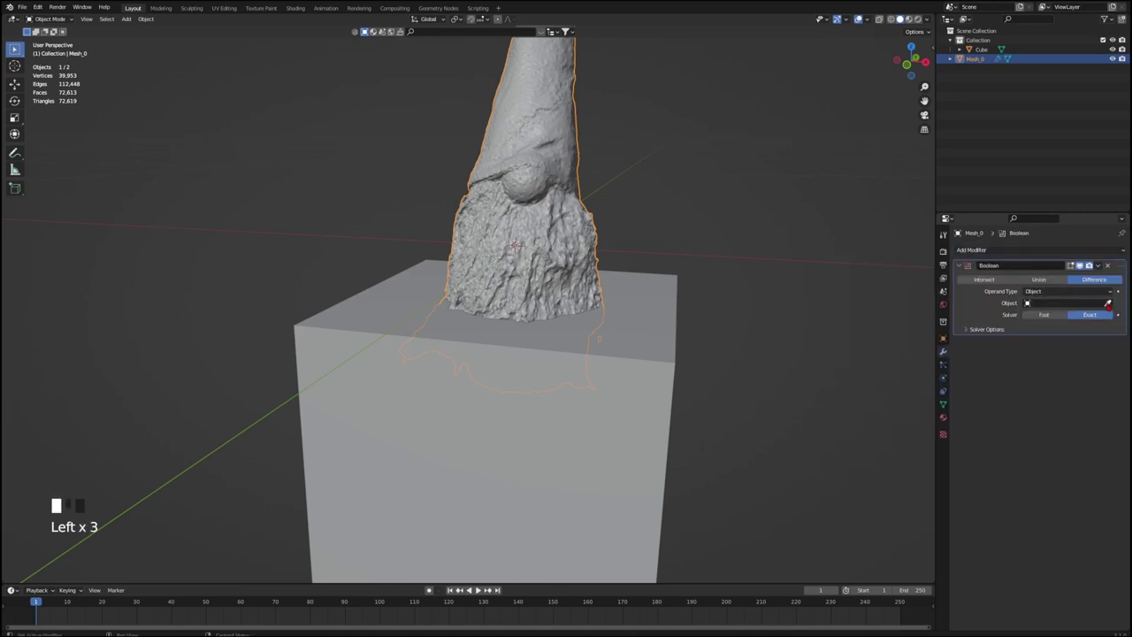
drag(608, 408, 645, 379)
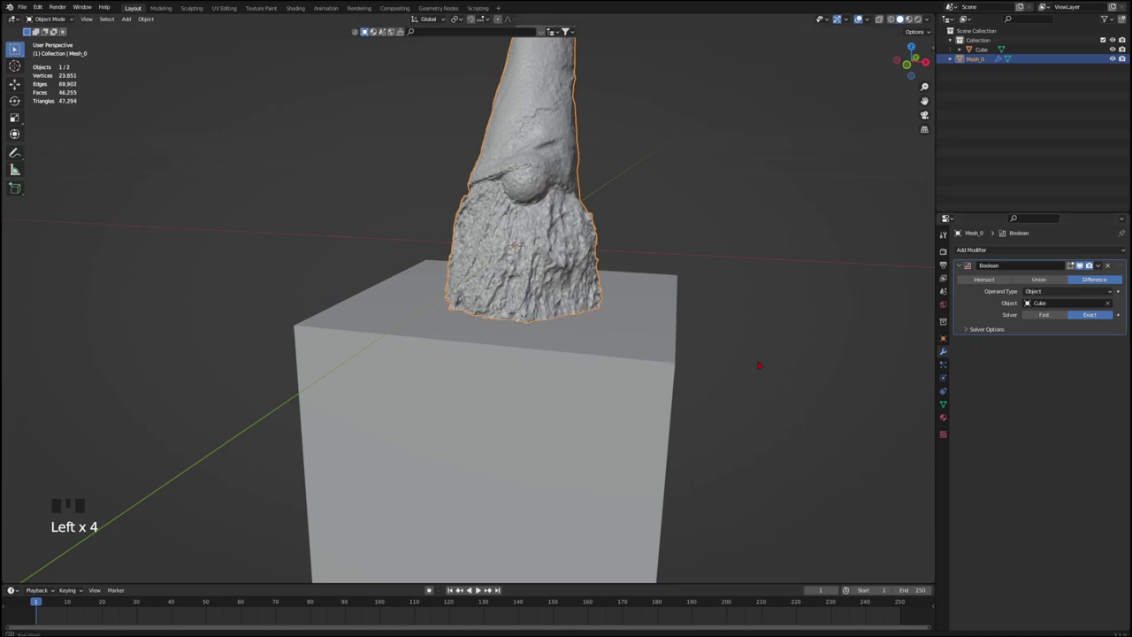
- Hide the cube in the viewport and apply the gnome's Boolean modifier
shift+middle_drag(759, 364, 827, 97)
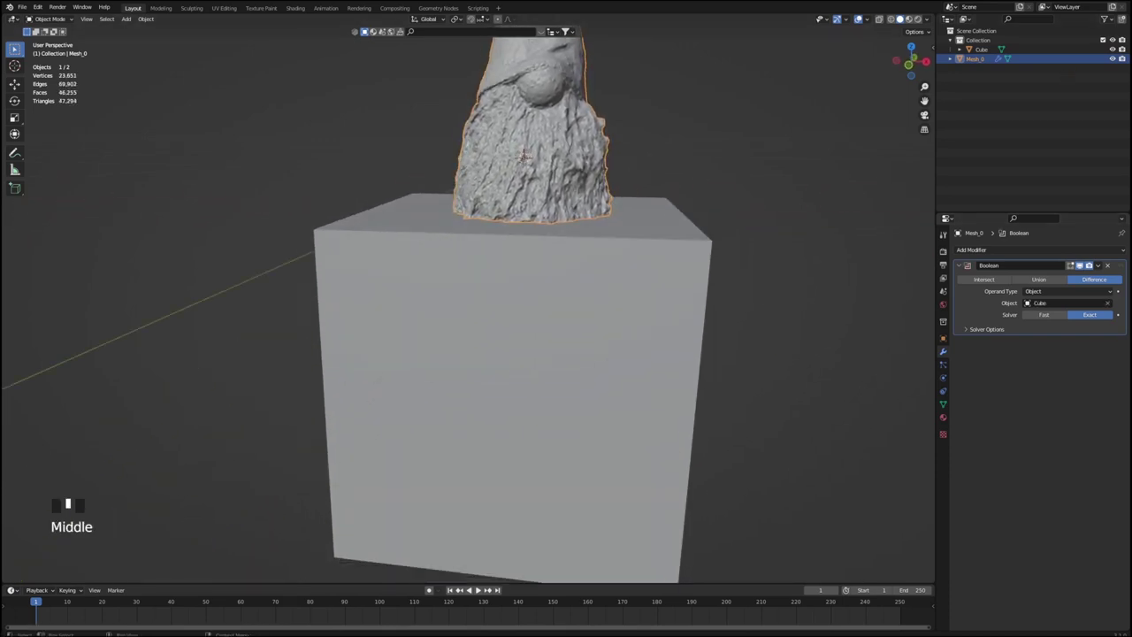
click(1112, 49)
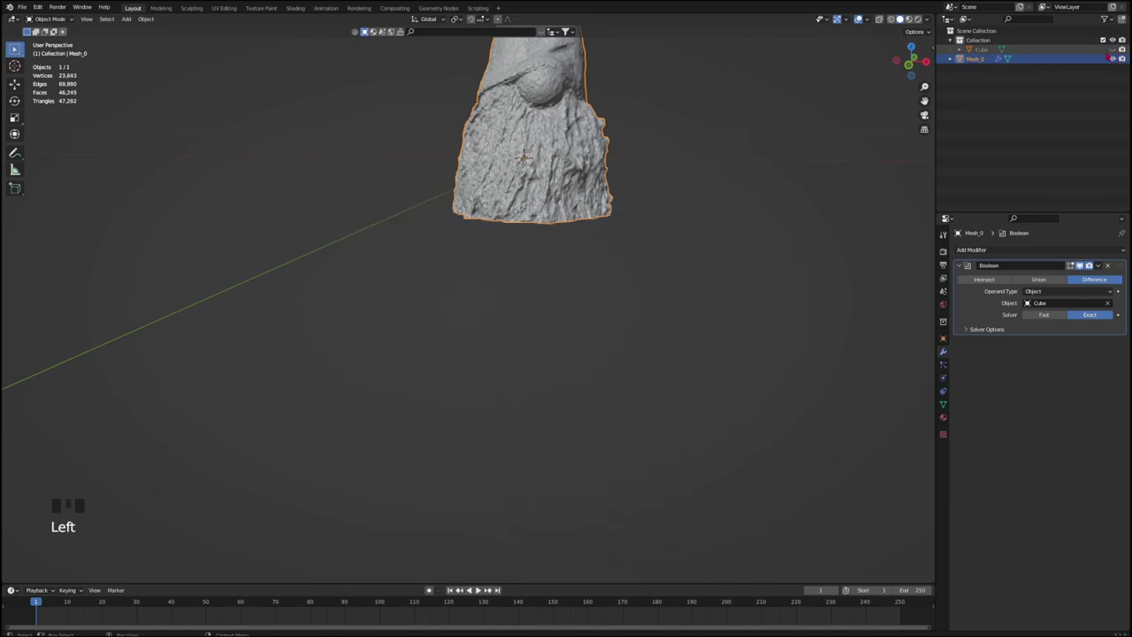
shift+middle_drag(521, 256, 594, 278)
scroll(603, 274, down, 2)
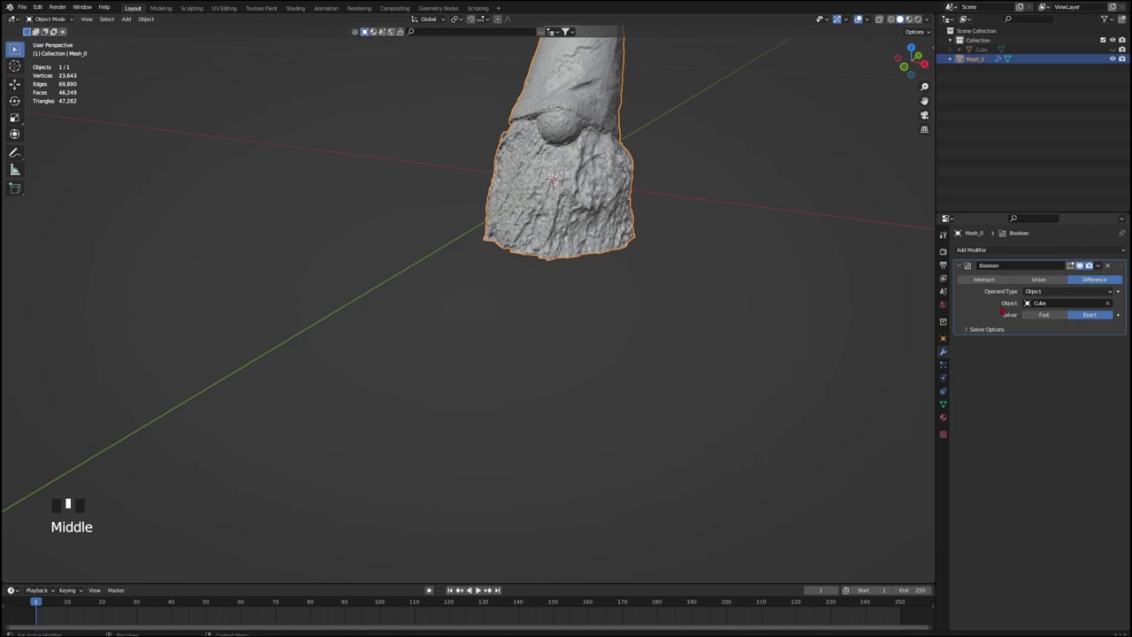
click(1098, 265)
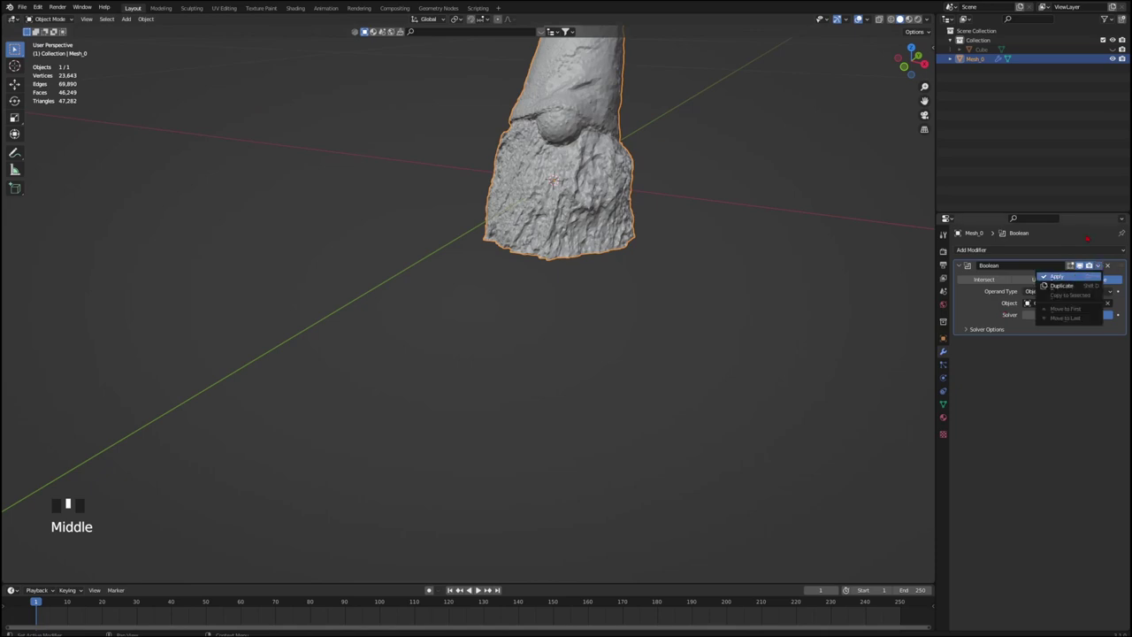
click(1058, 275)
- Unhide the cutting cube and delete it from the scene
click(1112, 49)
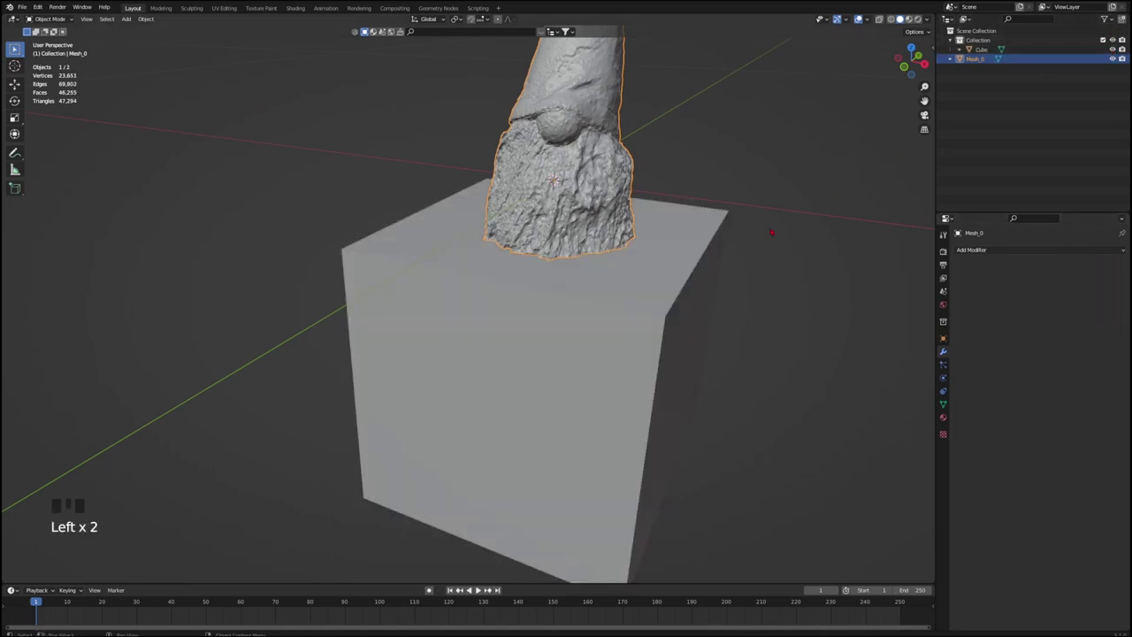
click(644, 318)
key(x)
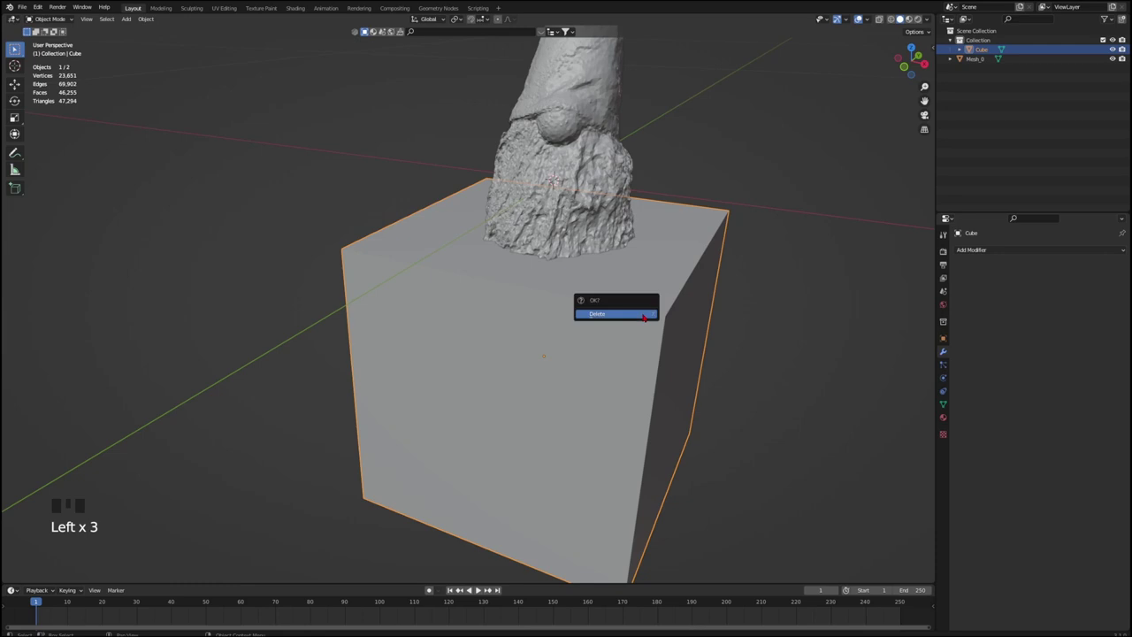
click(644, 314)
- Examine the gnome's trimmed beard edge in Solid and Material Preview shading, ending in Solid shading
shift+middle_drag(639, 316, 715, 260)
scroll(598, 290, up, 3)
middle_drag(599, 291, 619, 402)
click(909, 18)
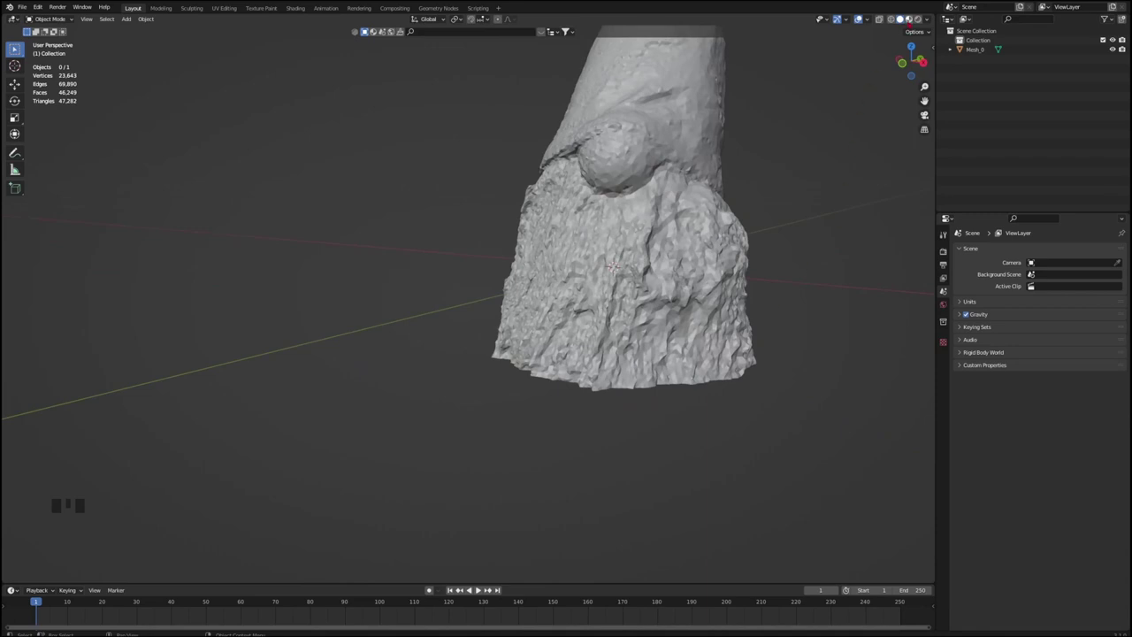
middle_drag(789, 153, 614, 310)
scroll(586, 379, down, 2)
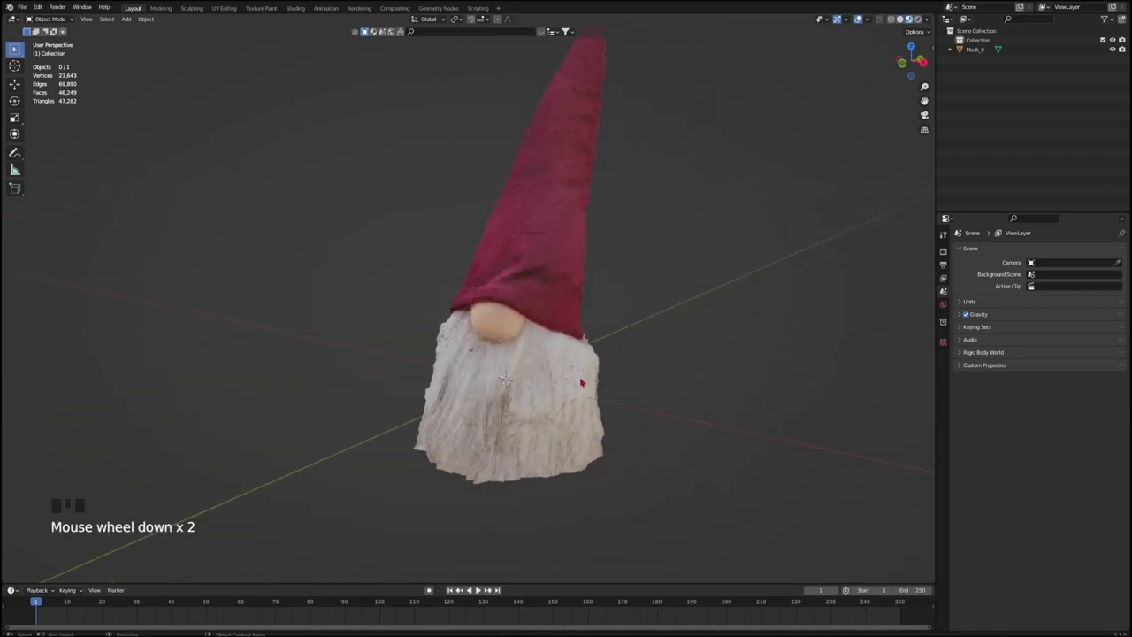
middle_drag(586, 380, 630, 388)
scroll(596, 389, up, 2)
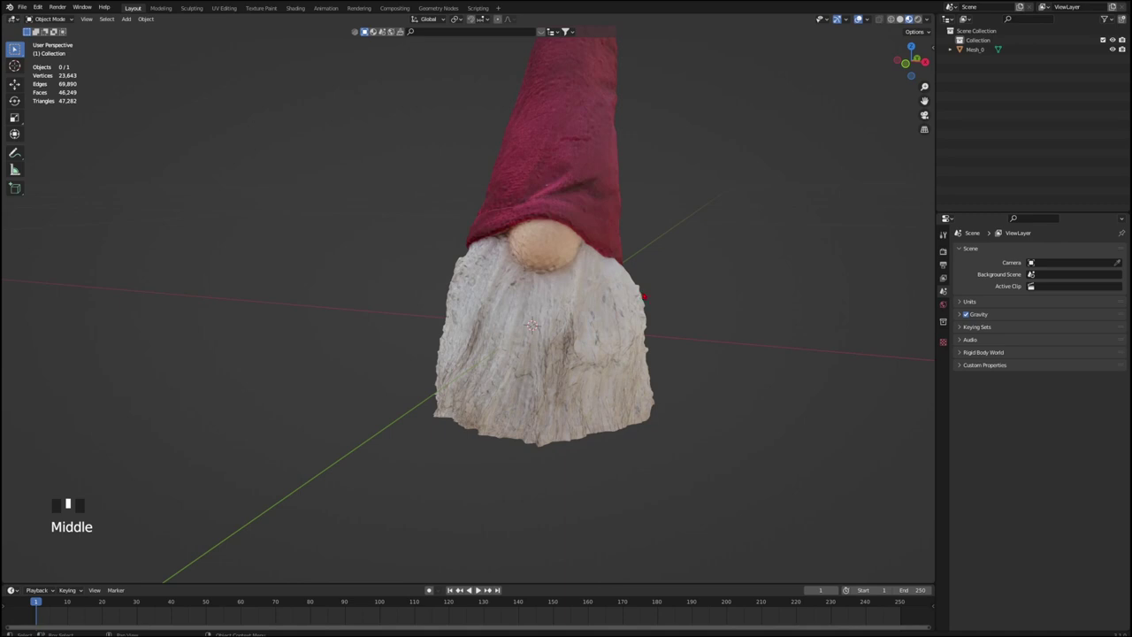
middle_drag(644, 296, 658, 371)
scroll(659, 372, down, 1)
click(899, 19)
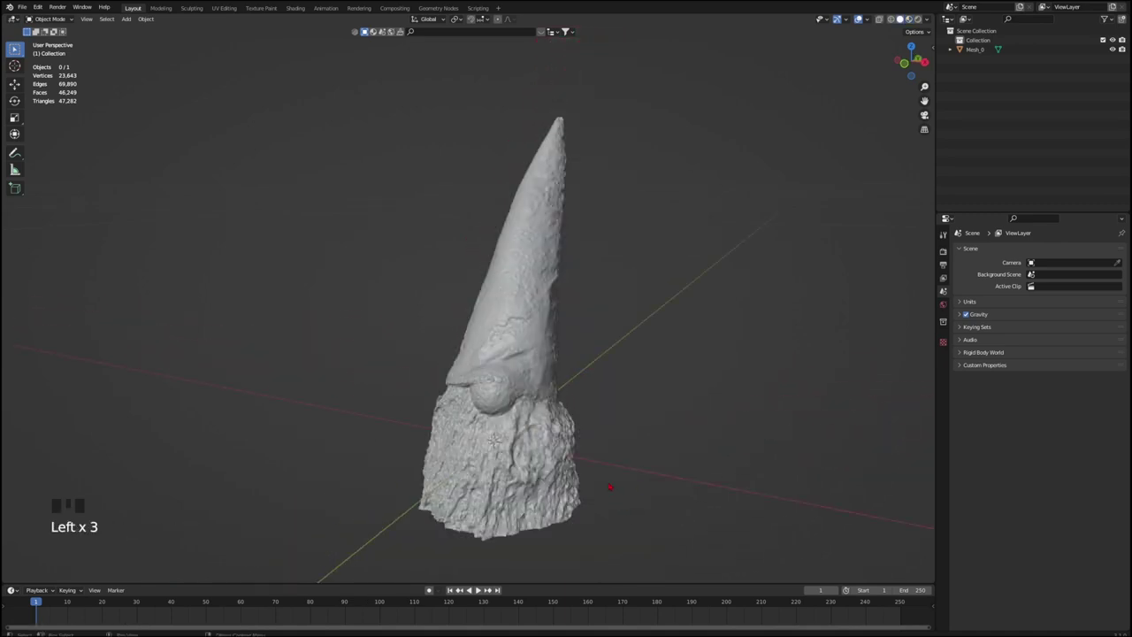
- Apply Shade Smooth to the gnome and display it in Material Preview shading
click(571, 416)
shift+middle_drag(571, 415, 575, 414)
right_click(586, 323)
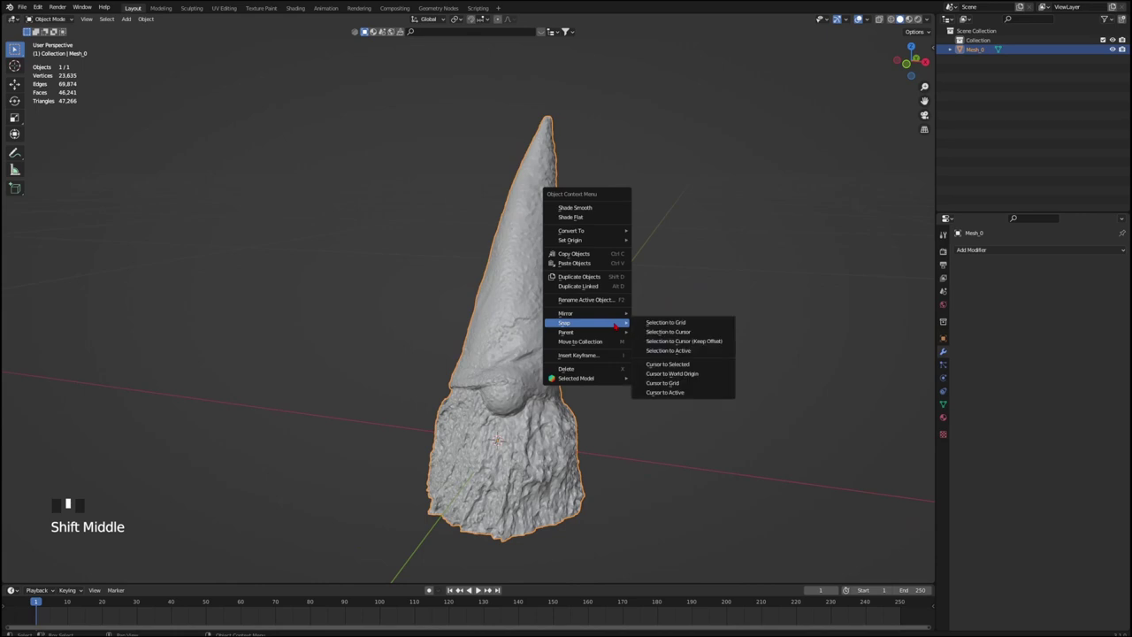
click(590, 216)
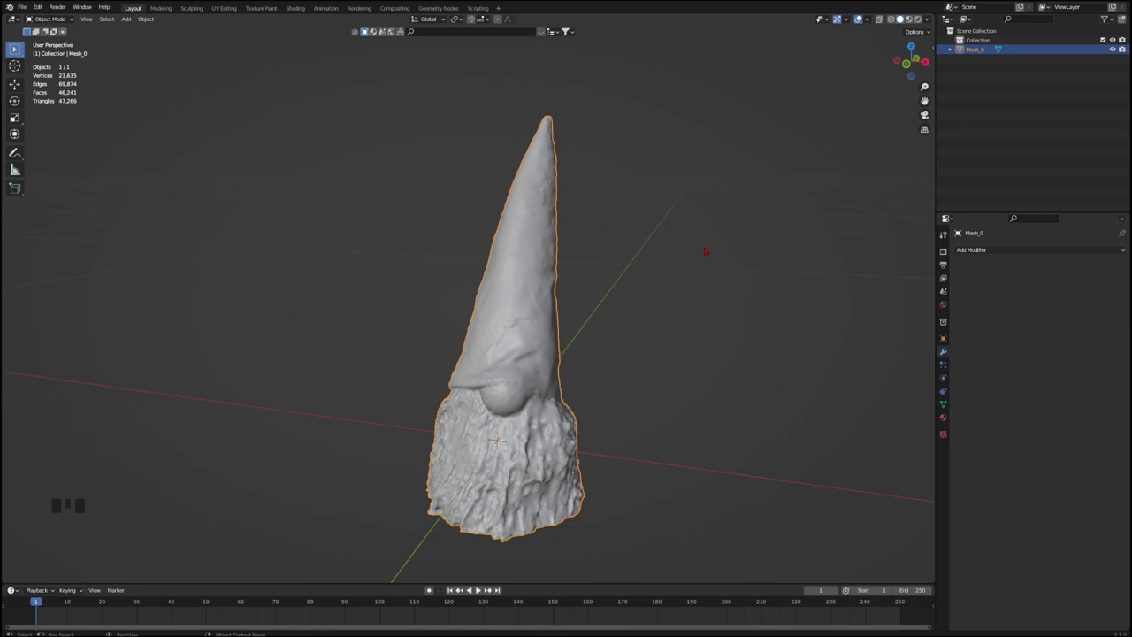
click(908, 20)
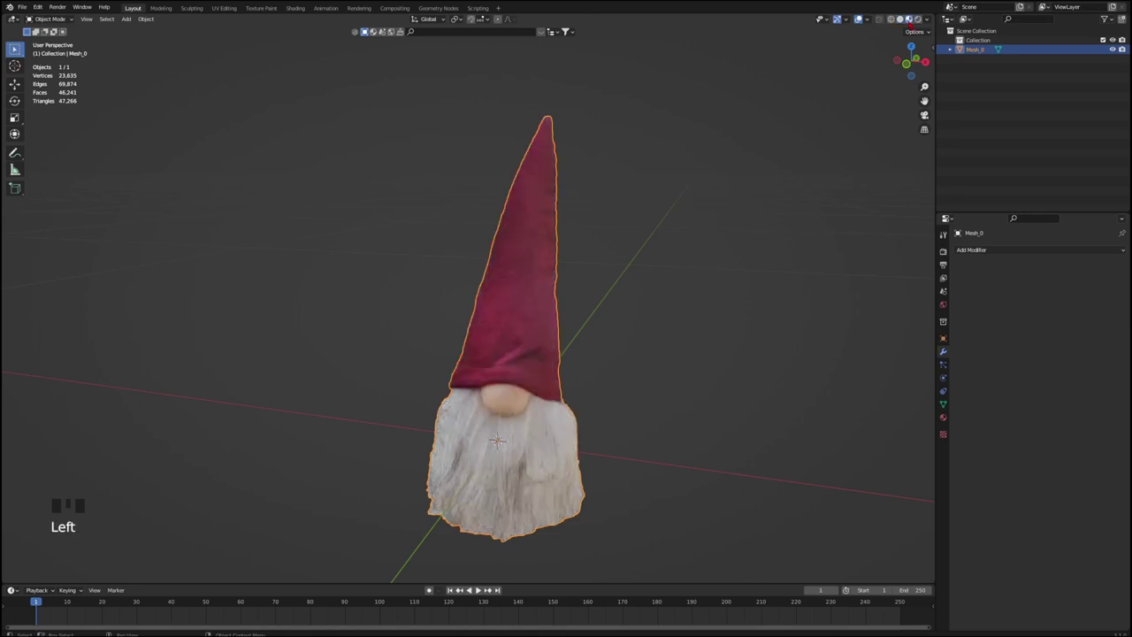